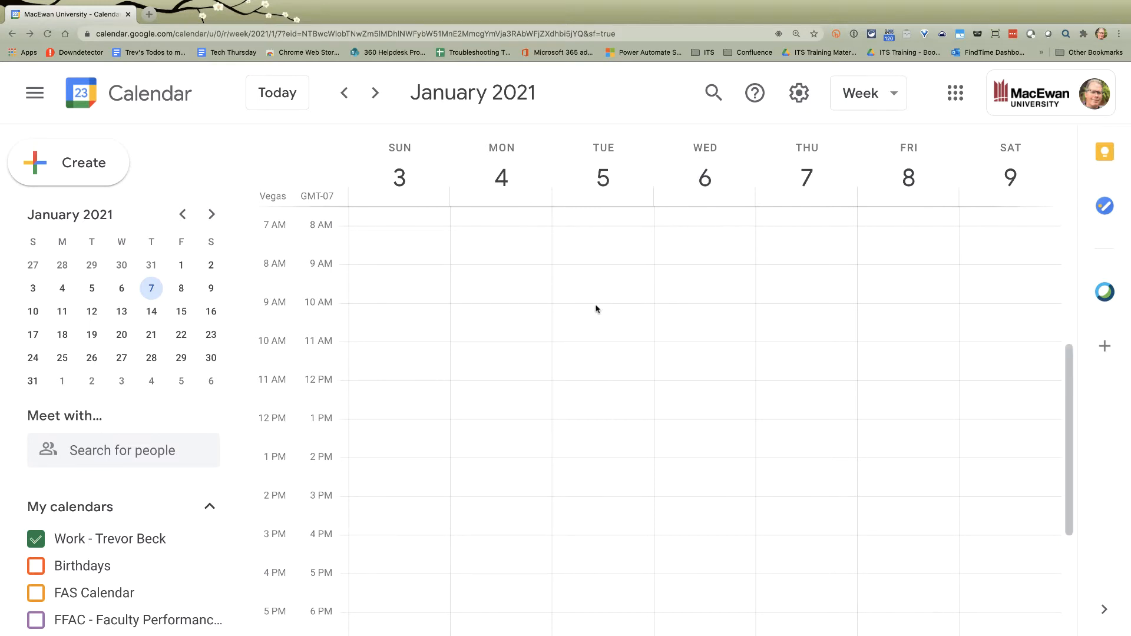
- Create a block of 30-minute appointment slots on Tuesday, January 5, 2021, from 10:00am to 12:05pm and open its full details
left_click_drag(596, 309, 598, 390)
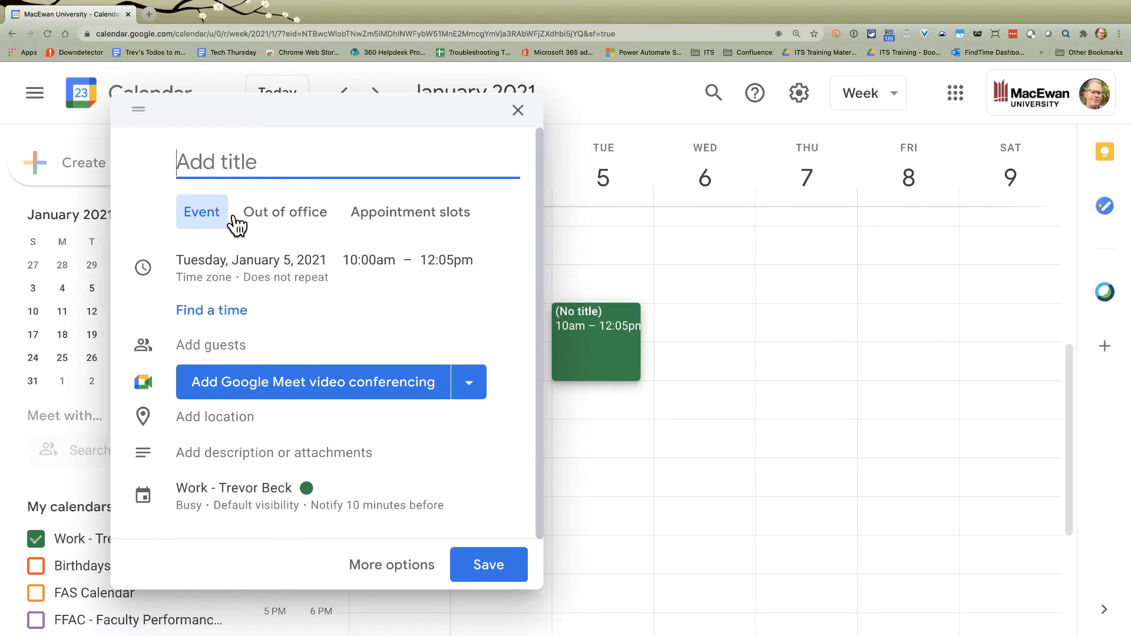
left_click(415, 222)
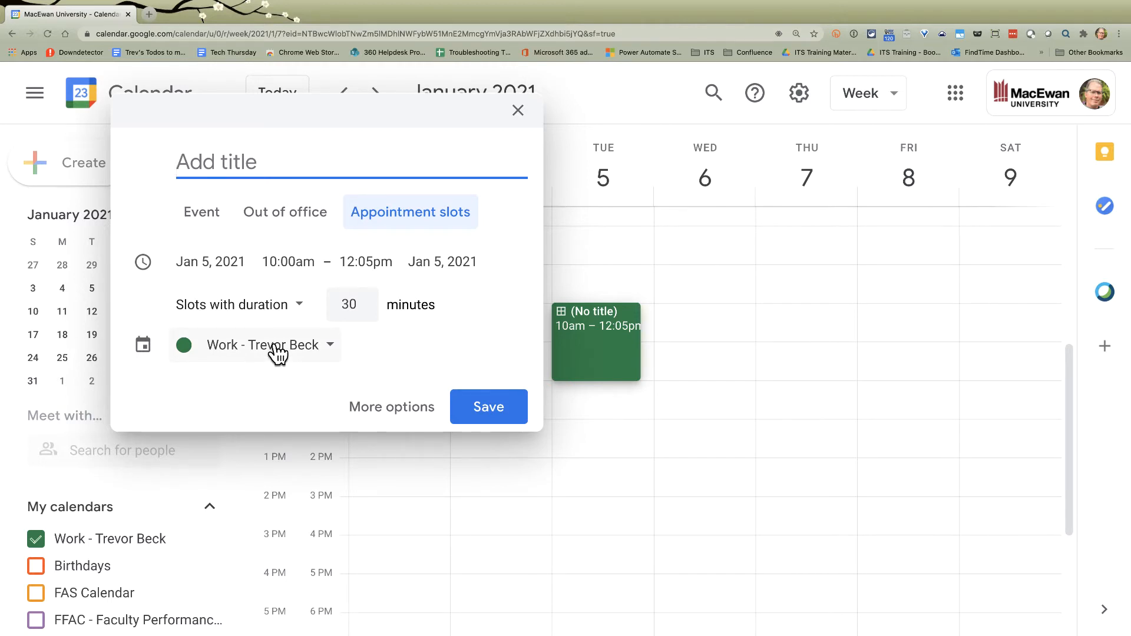
left_click(405, 415)
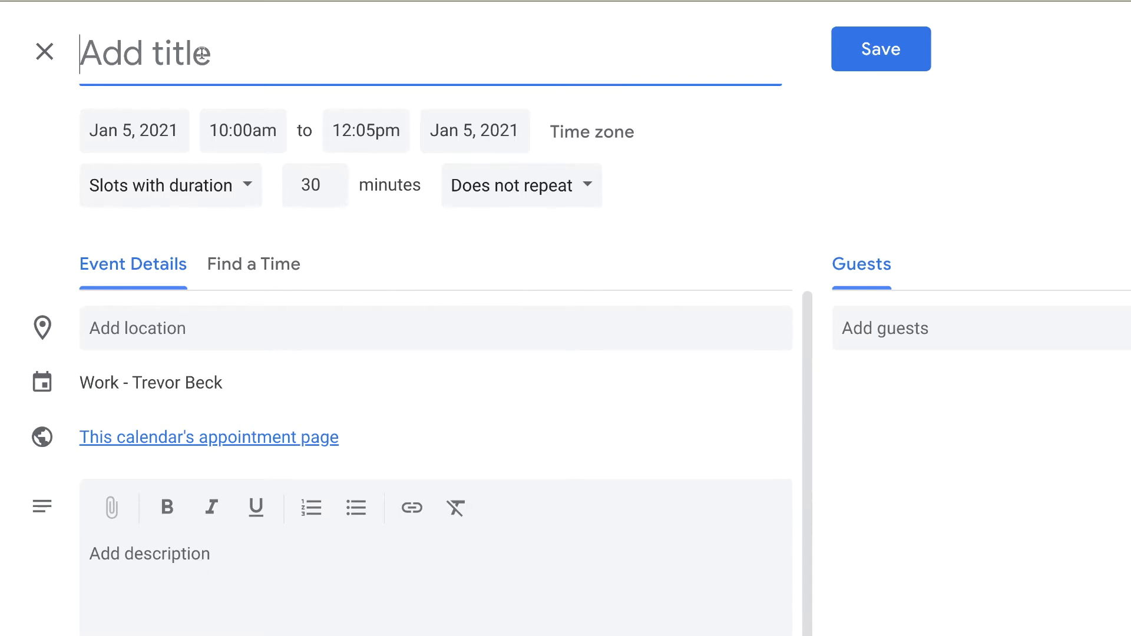
- Title the block "Meeting with" plus the host's short name, add the description "Bring your materials." and save it
type("Meeting")
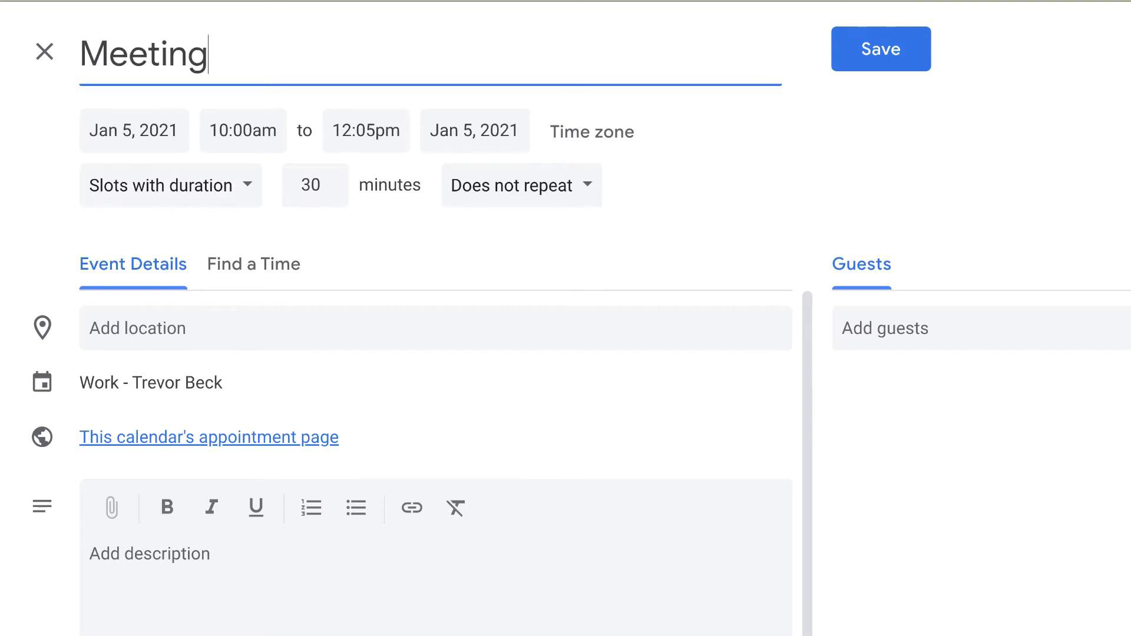
type(" with Trev")
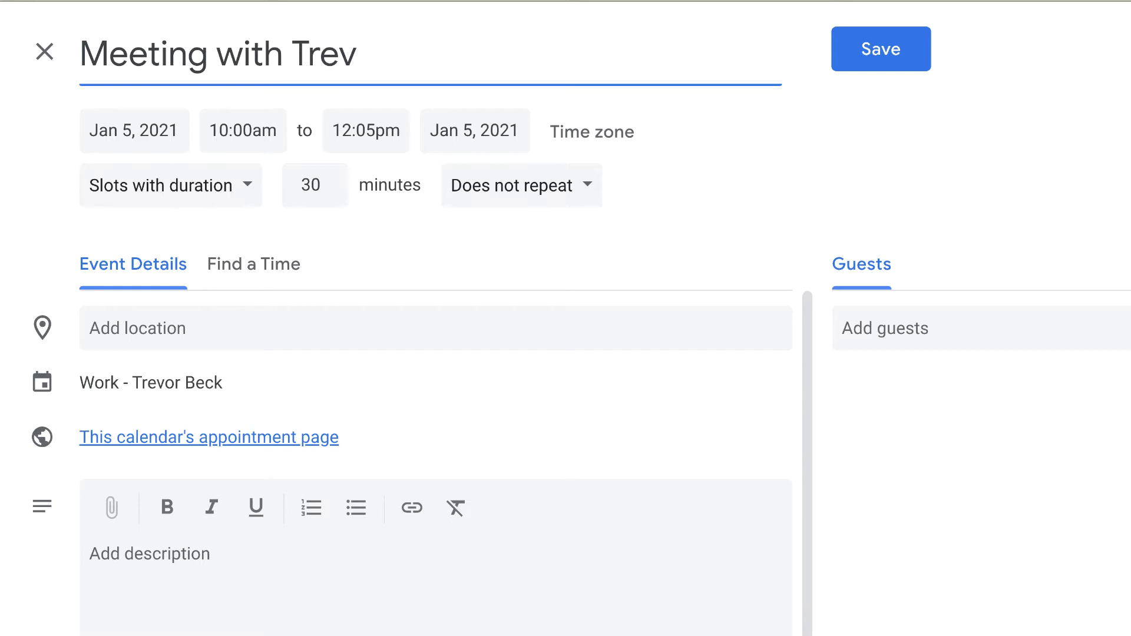
left_click(128, 556)
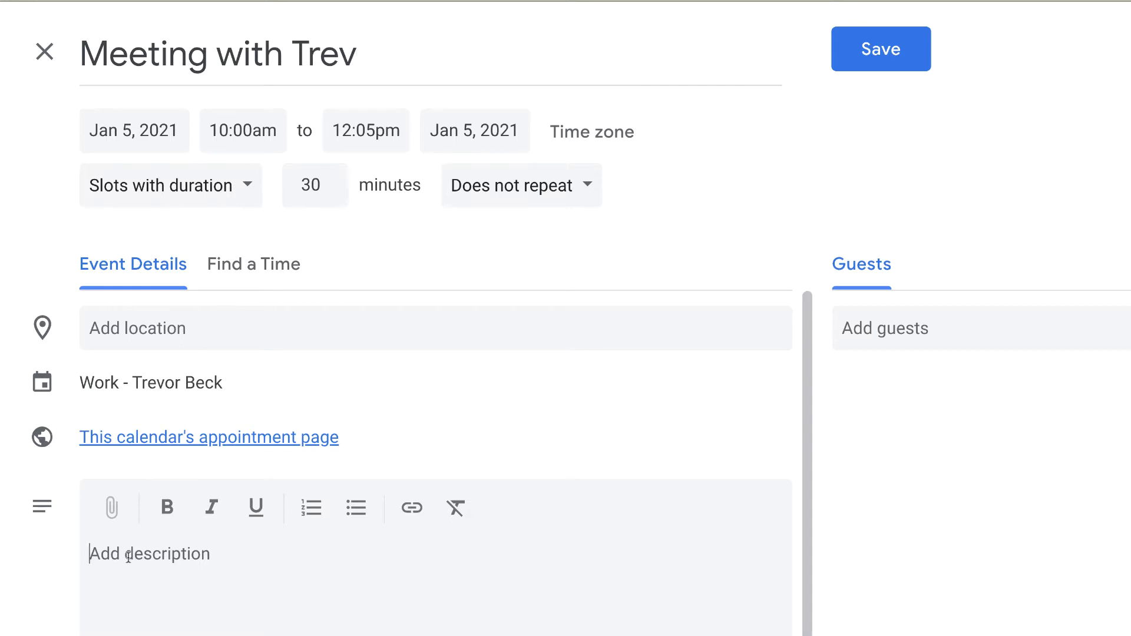
type("Bring ")
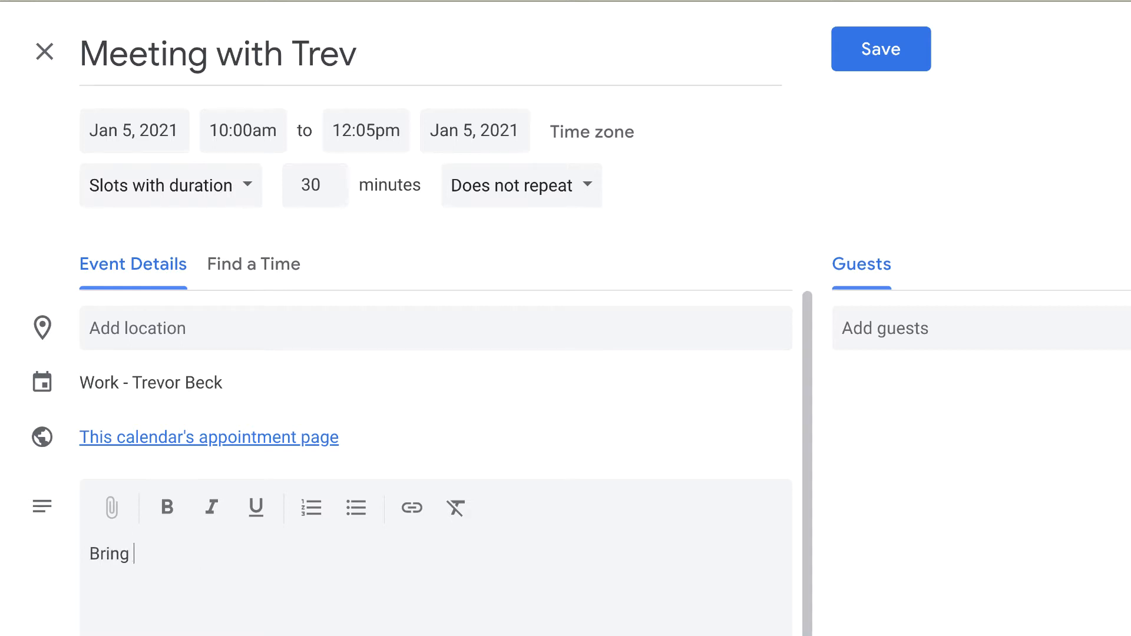
type("your materials.")
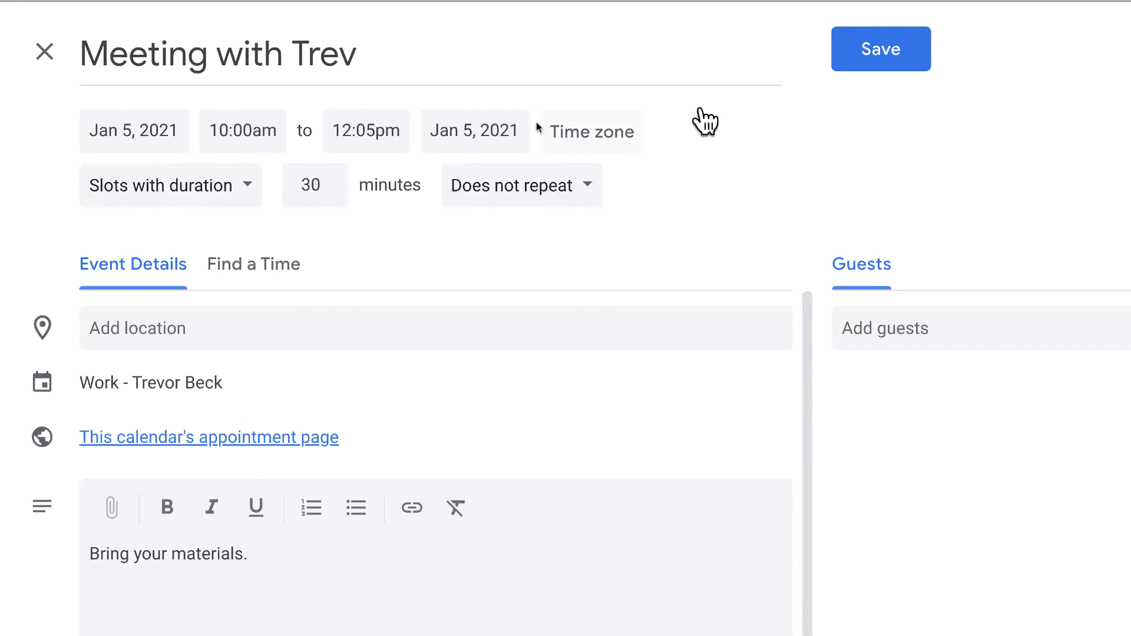
left_click(864, 59)
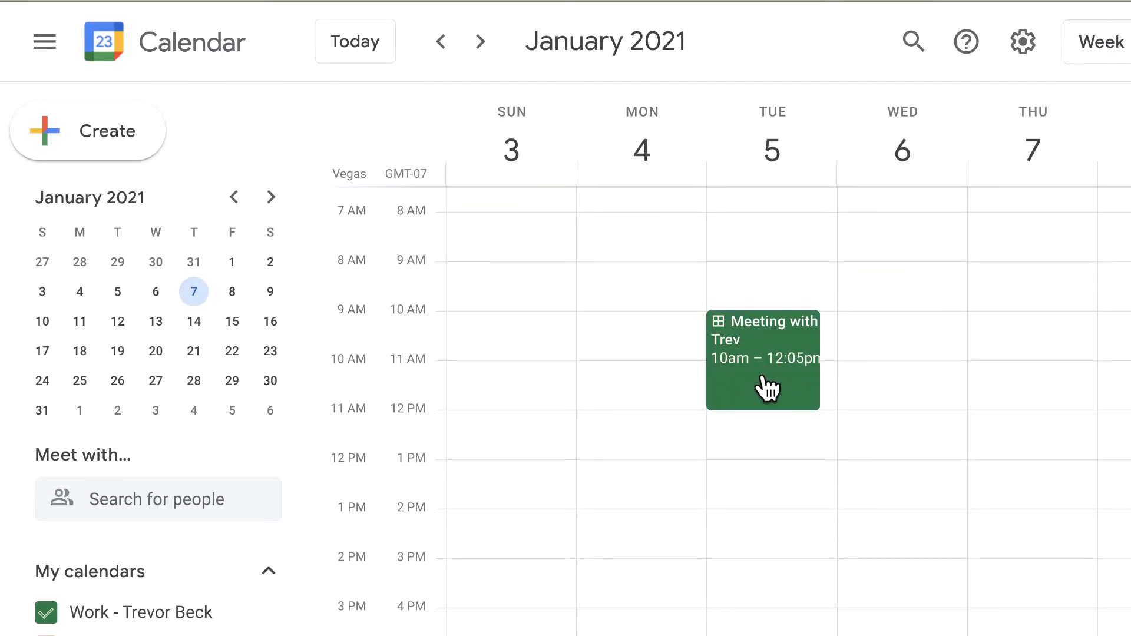
- Edit the January 5 slot block to repeat weekly on Tuesday and Thursday, ending on April 15, 2021
left_click(777, 333)
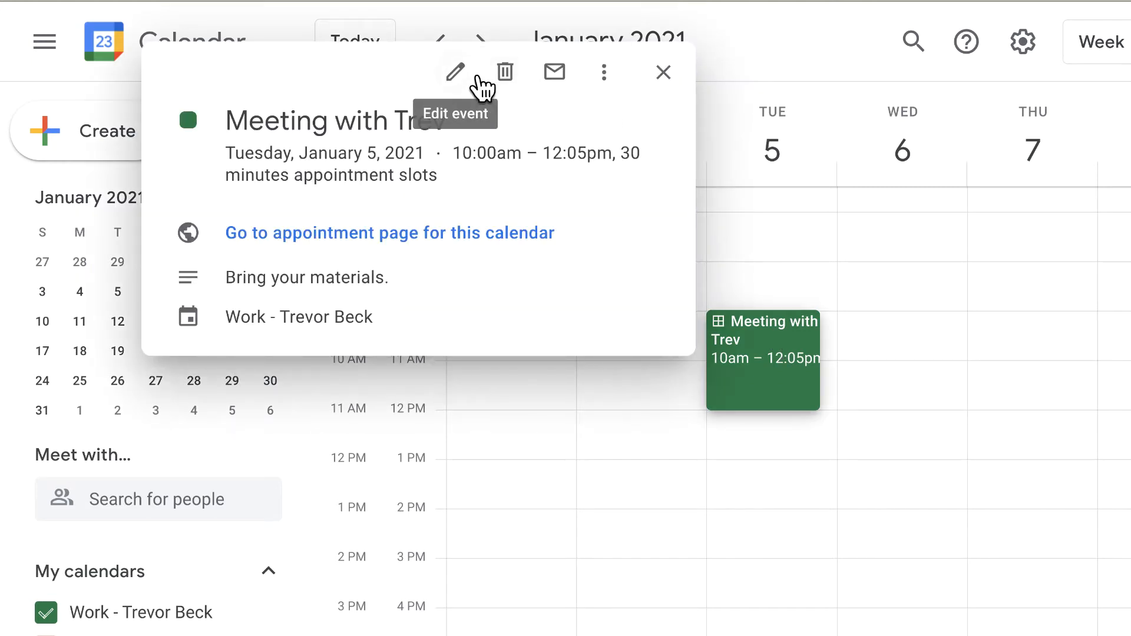
left_click(458, 72)
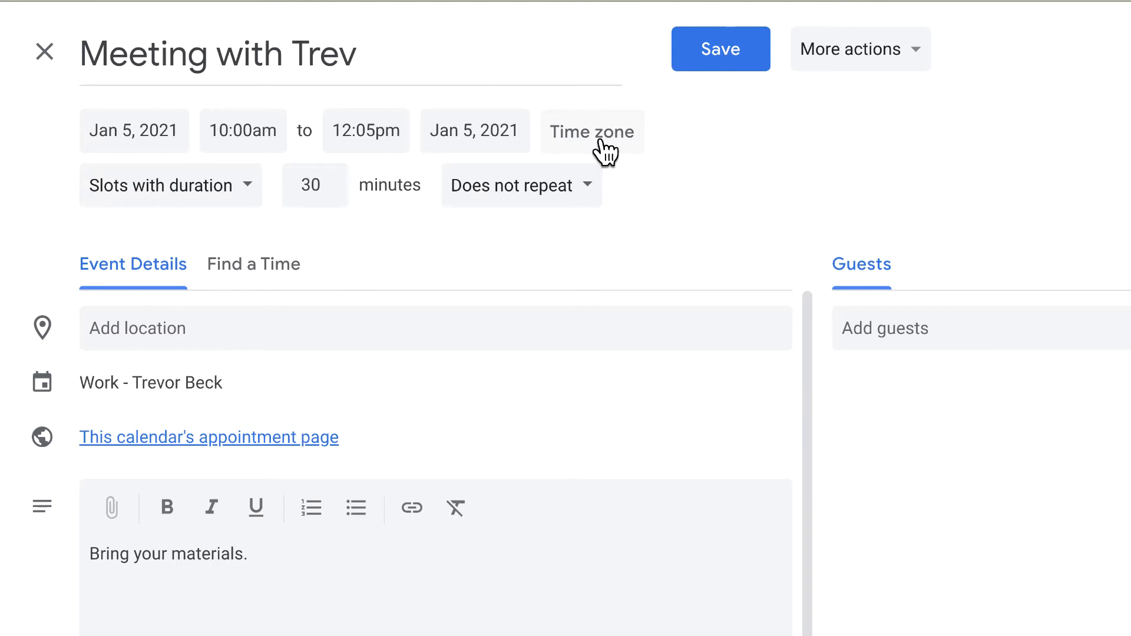
left_click(587, 195)
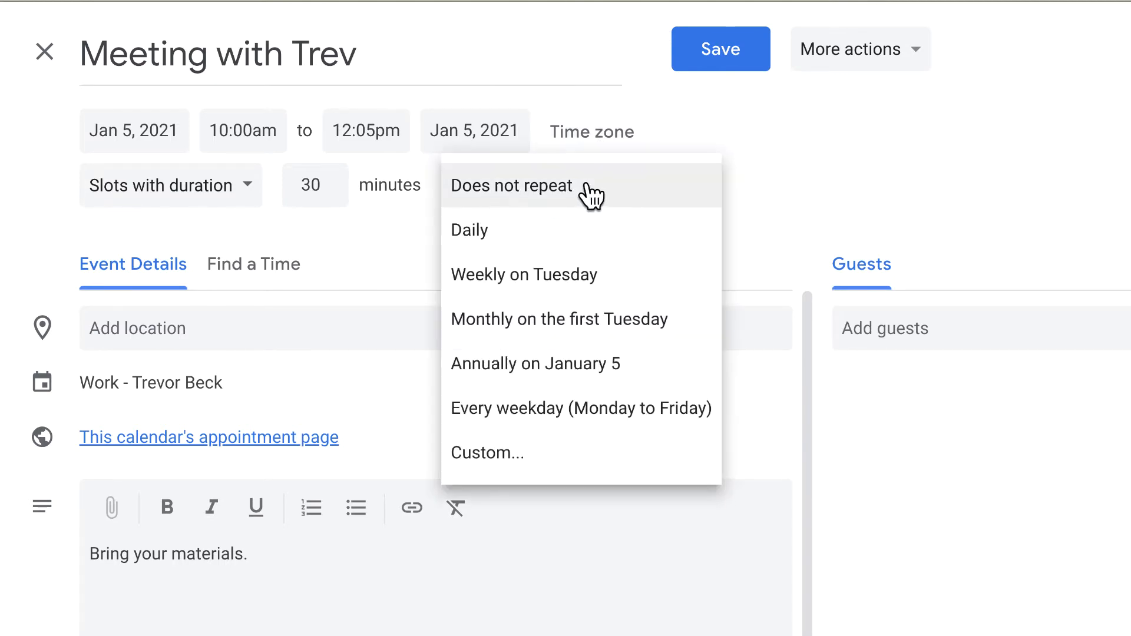
left_click(540, 455)
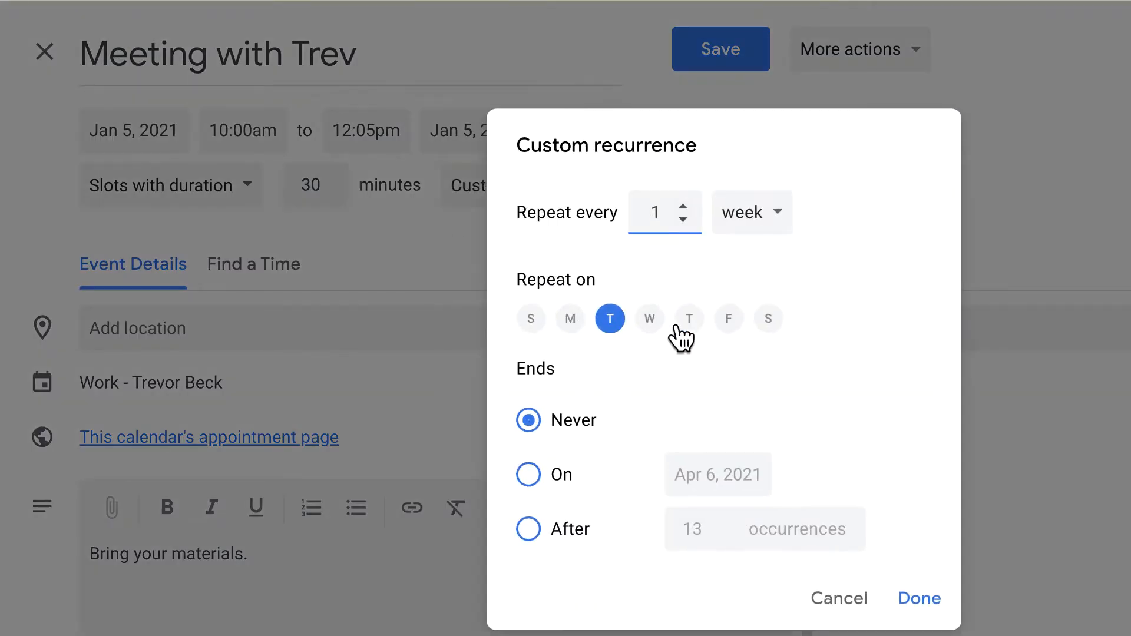
left_click(688, 321)
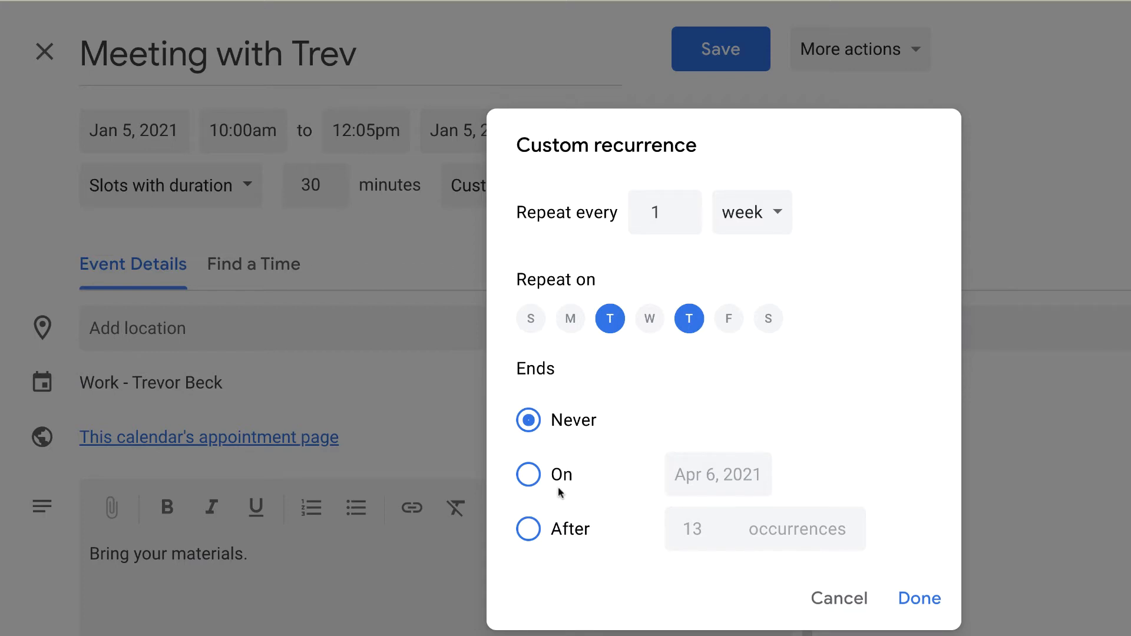
left_click(530, 474)
left_click(717, 473)
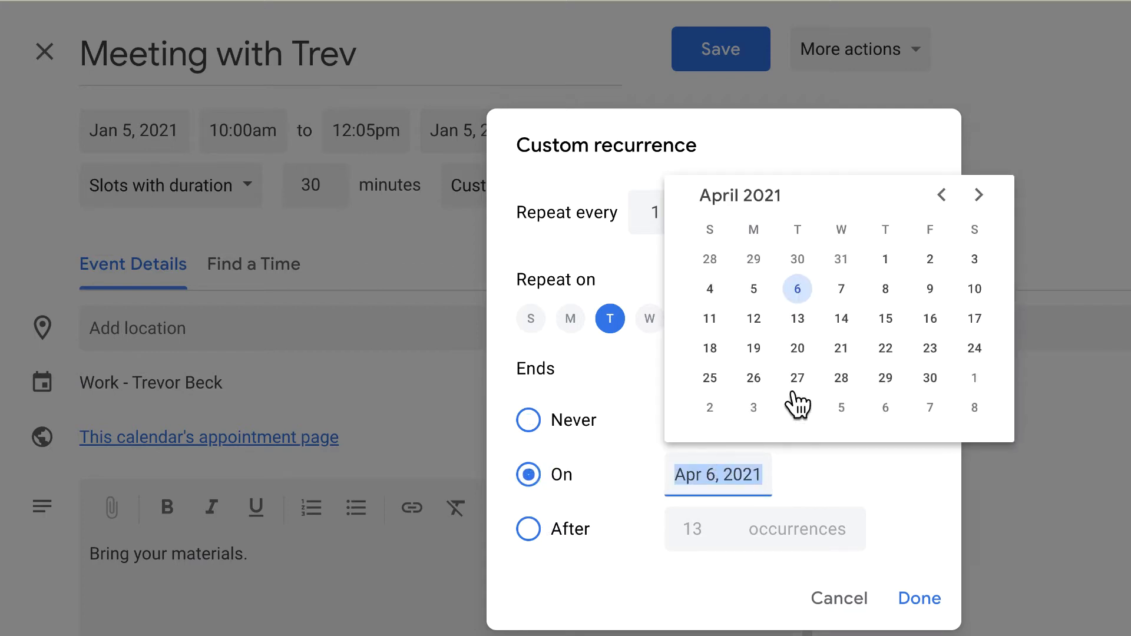
left_click(893, 322)
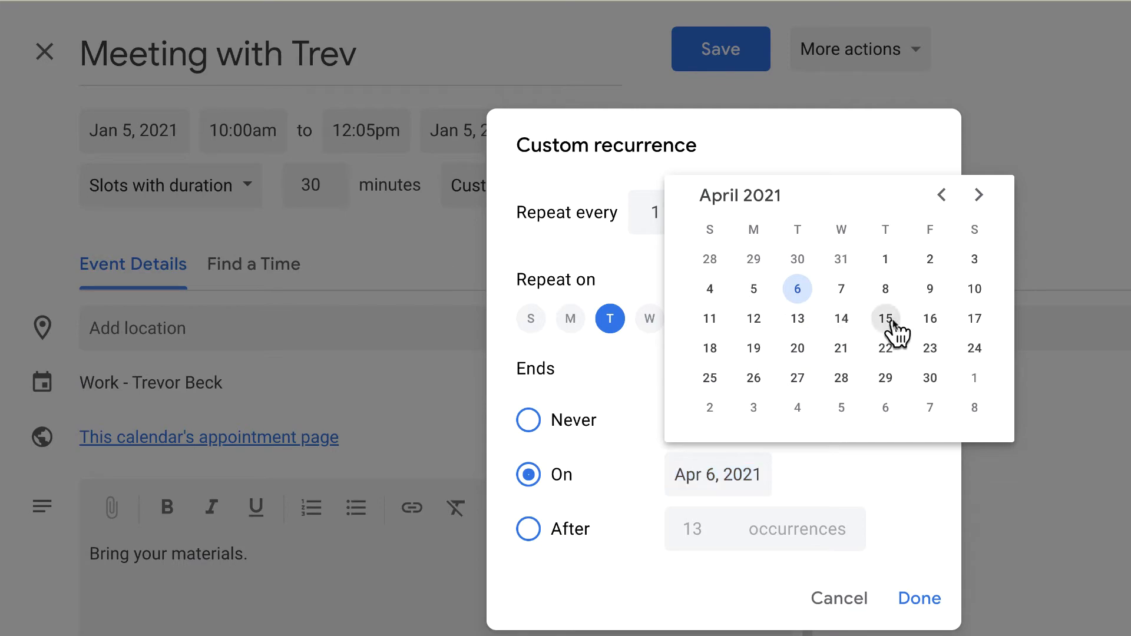
left_click(910, 602)
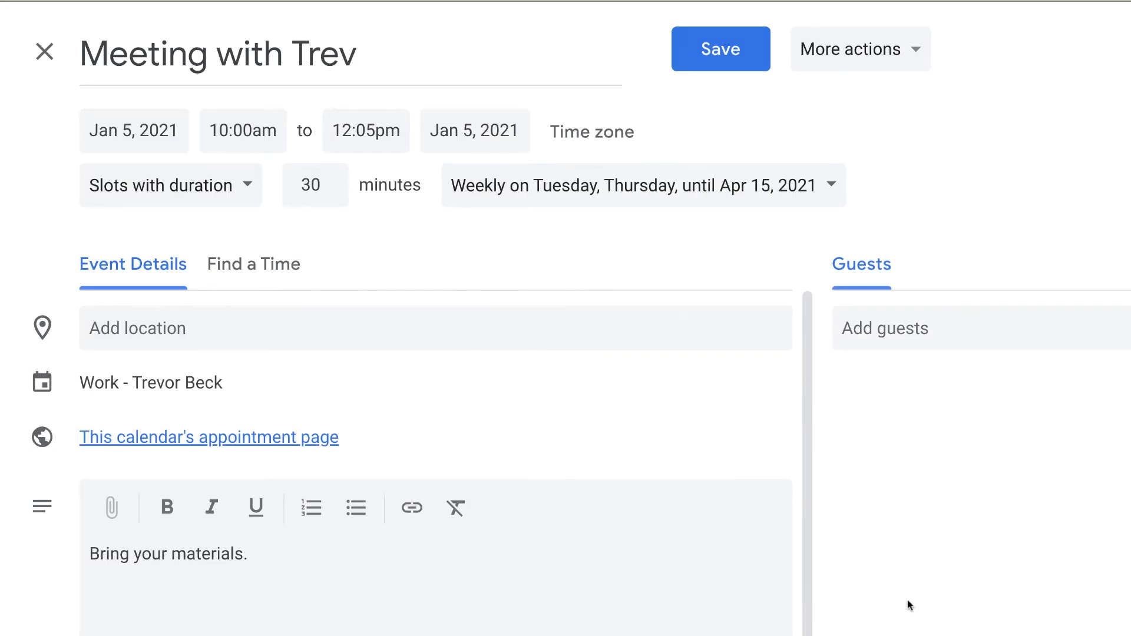
- Save the recurring slot block and check the following week's calendar for the repeats
left_click(735, 62)
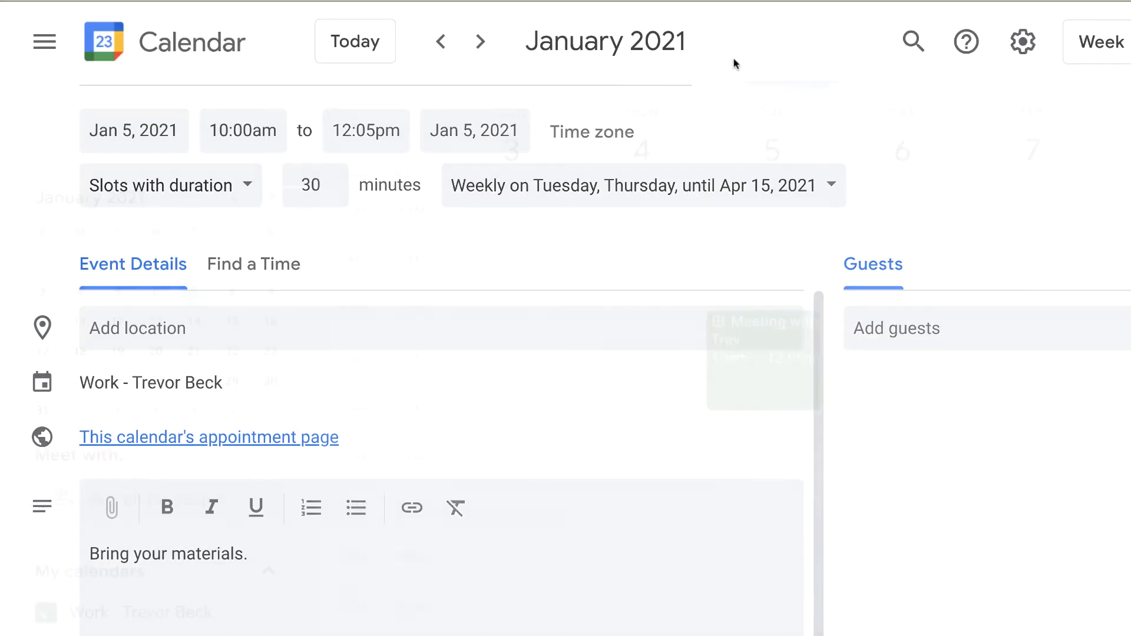
left_click(481, 41)
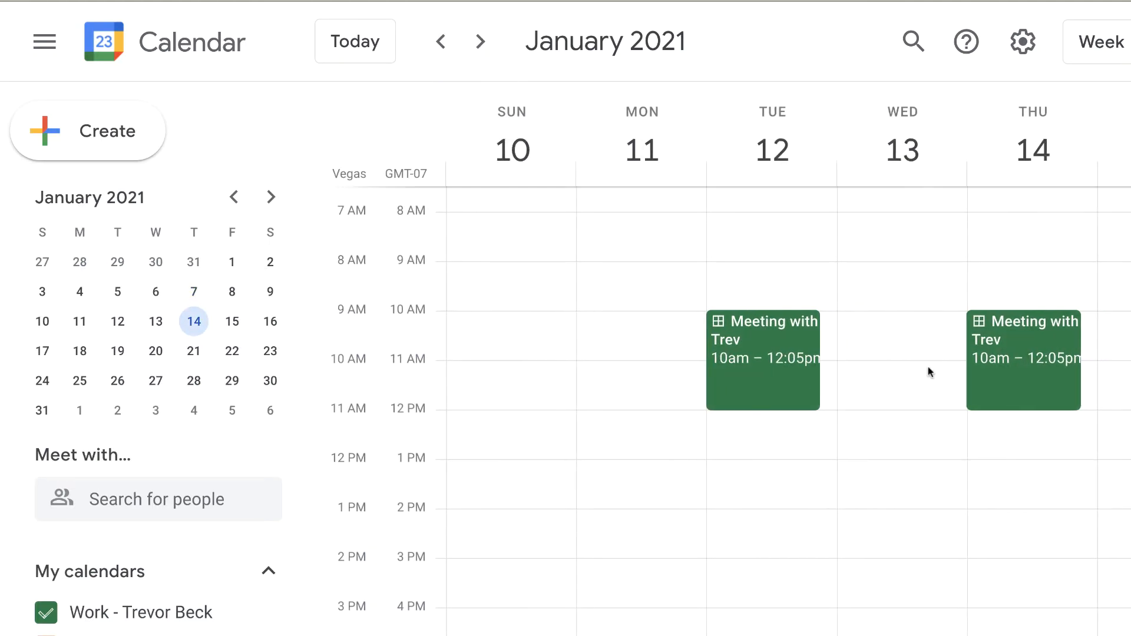
left_click(441, 42)
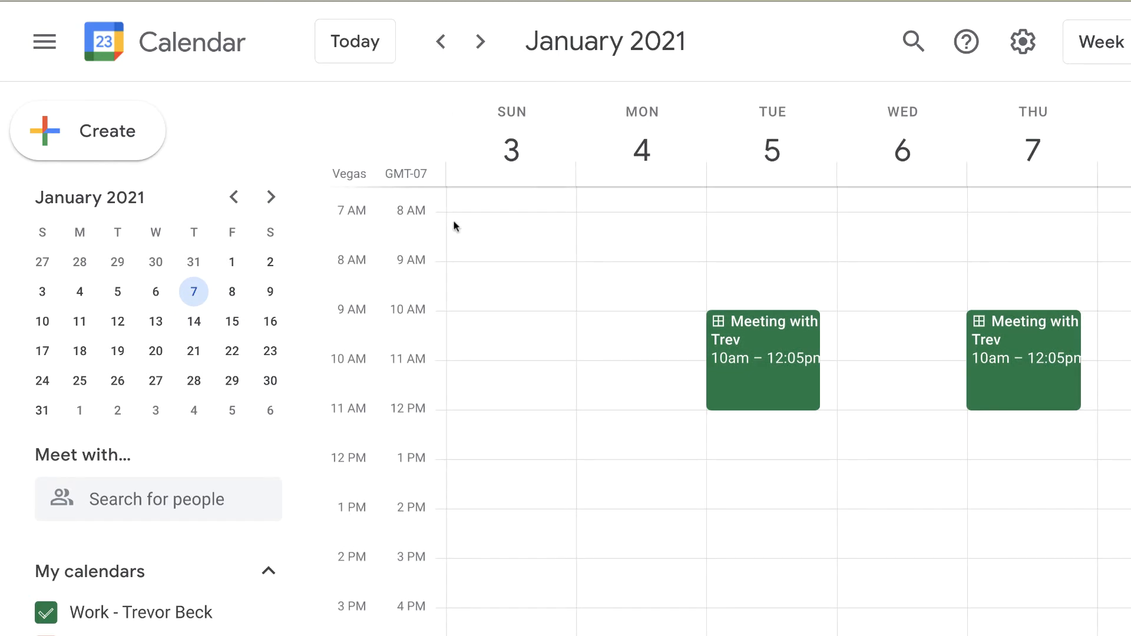
- Open this calendar's appointment page from the Tuesday, January 5 block, show January 3–9, 2021, and copy the page's web address
left_click(778, 342)
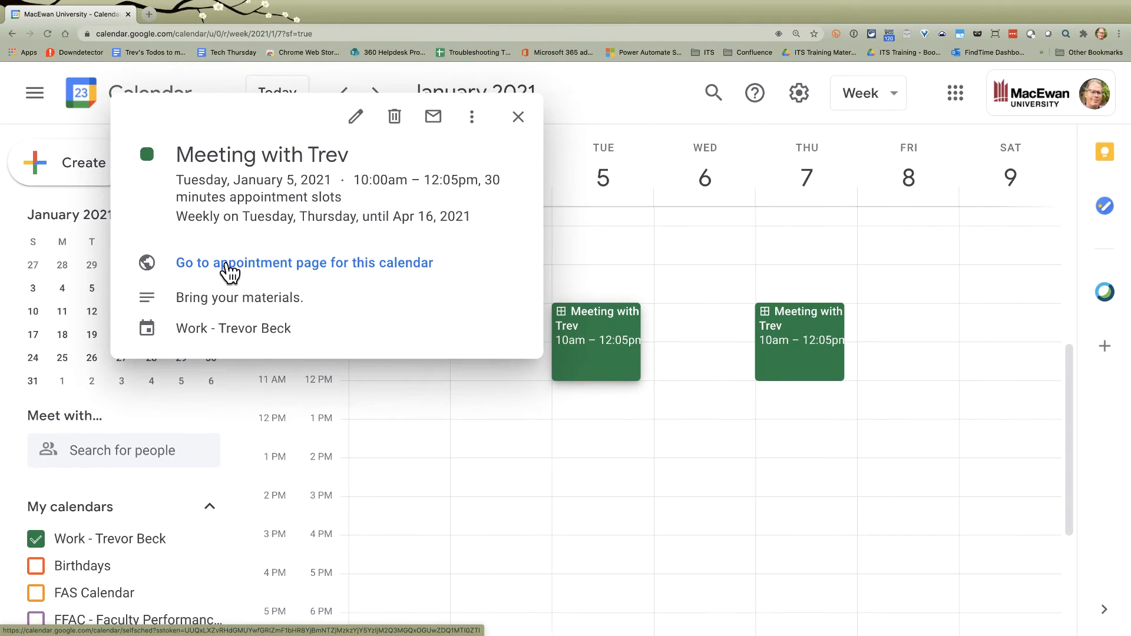
left_click(230, 270)
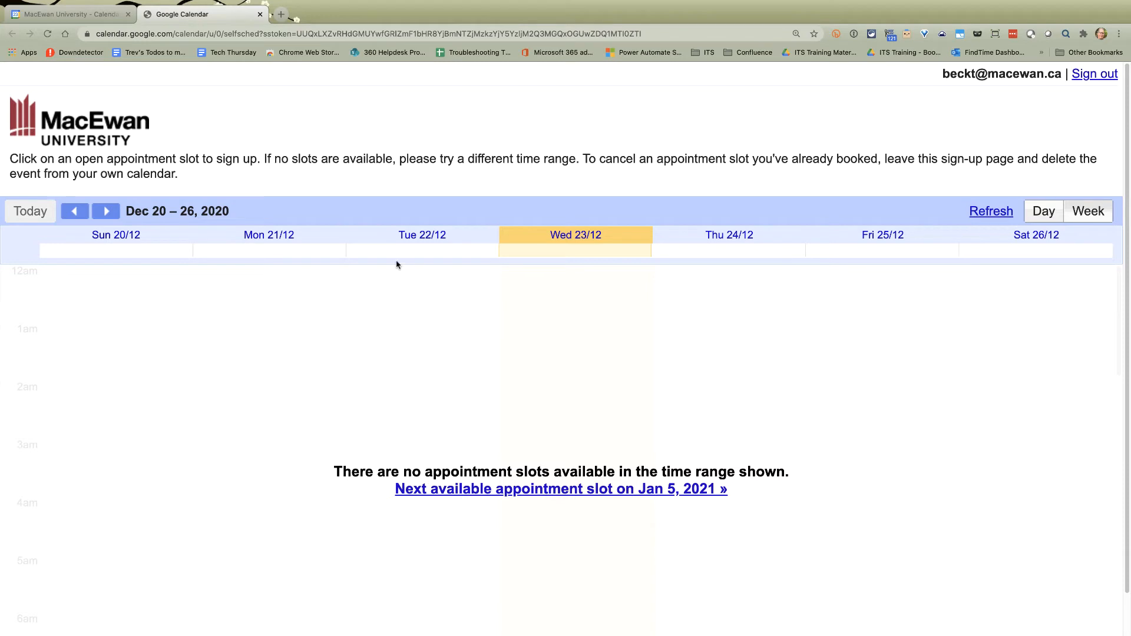
left_click(116, 215)
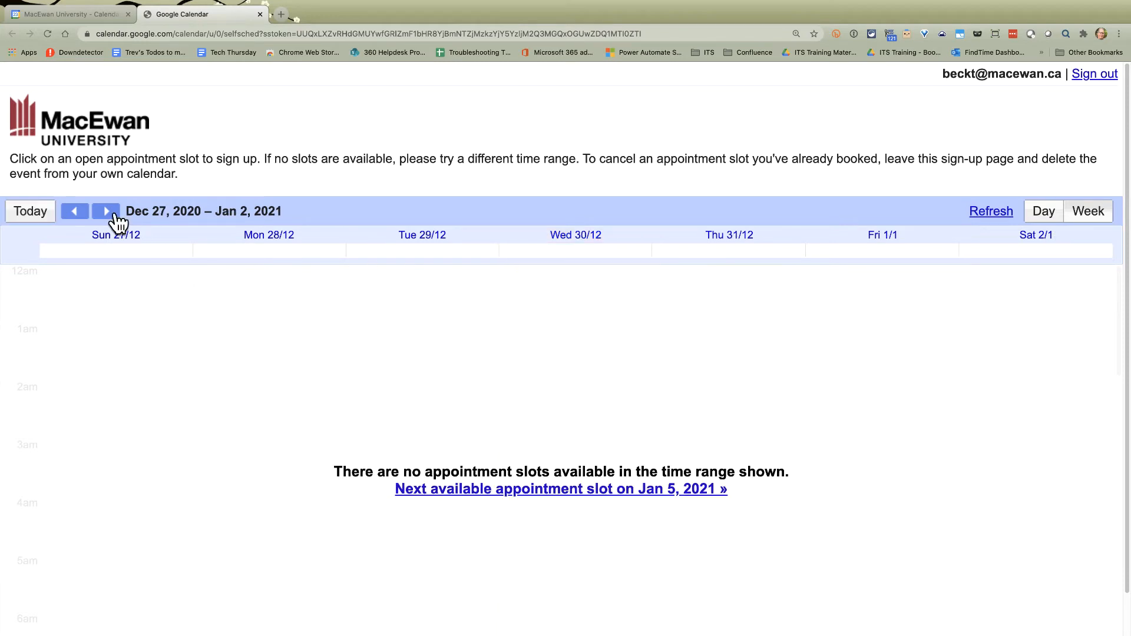
left_click(116, 215)
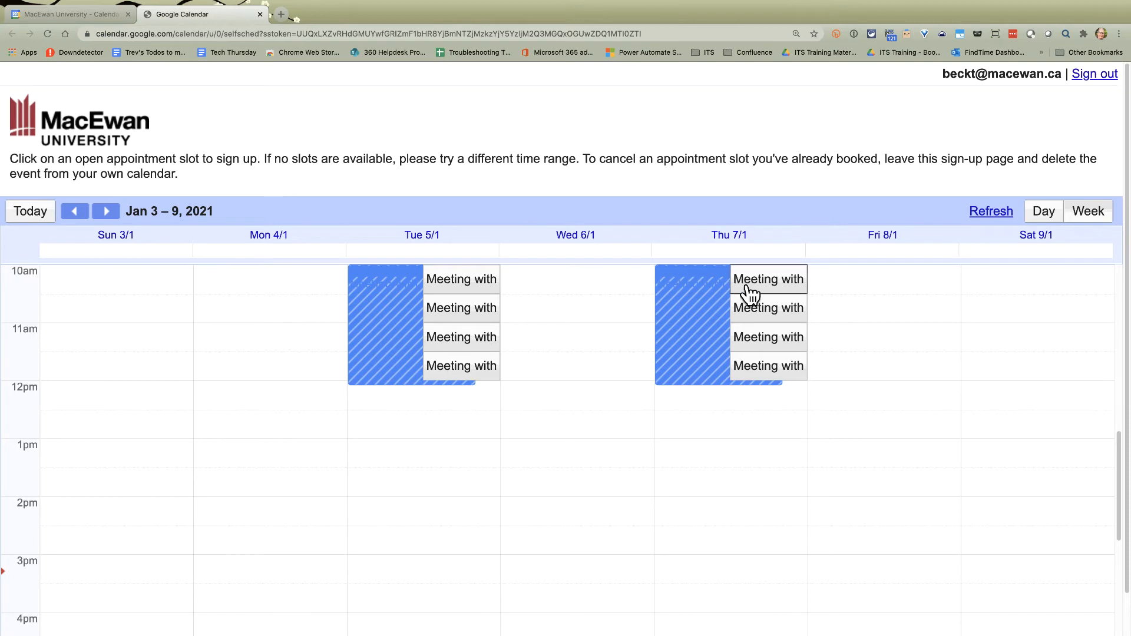
left_click(377, 38)
key("ctrl+c")
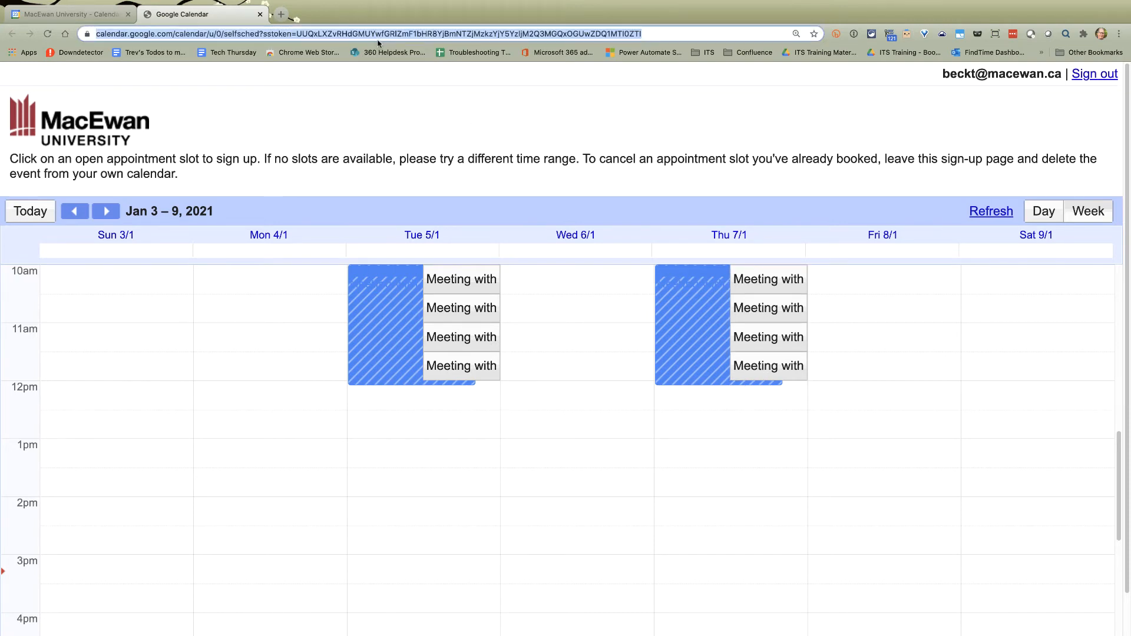
- Switch to the invitee's browser window and open the copied appointment page address in a new tab
key("ctrl+Right")
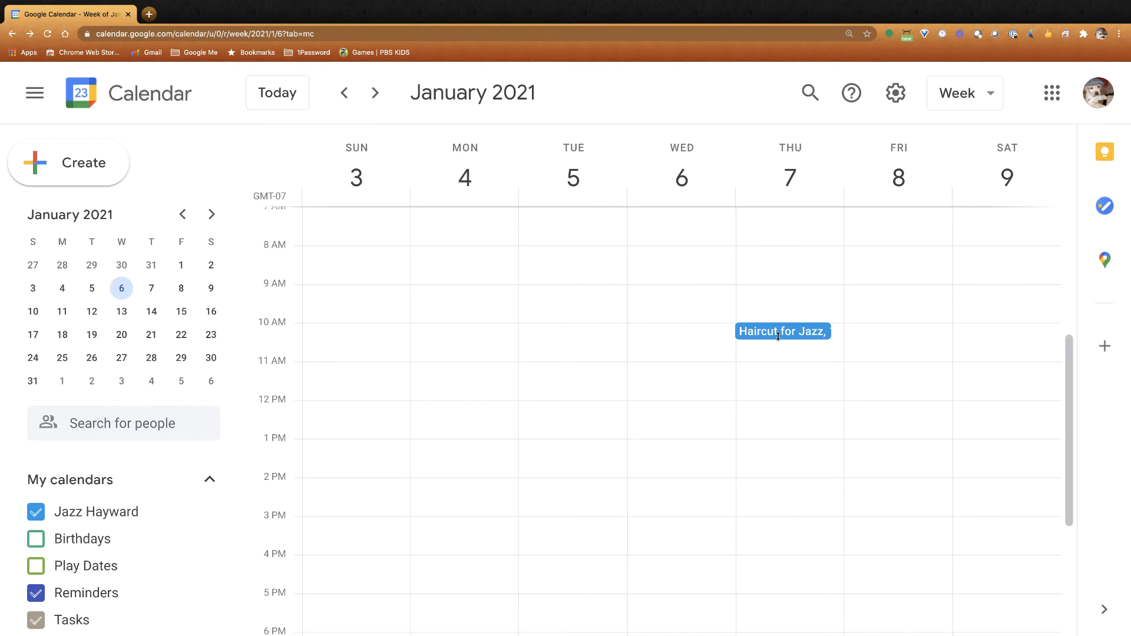
left_click(149, 14)
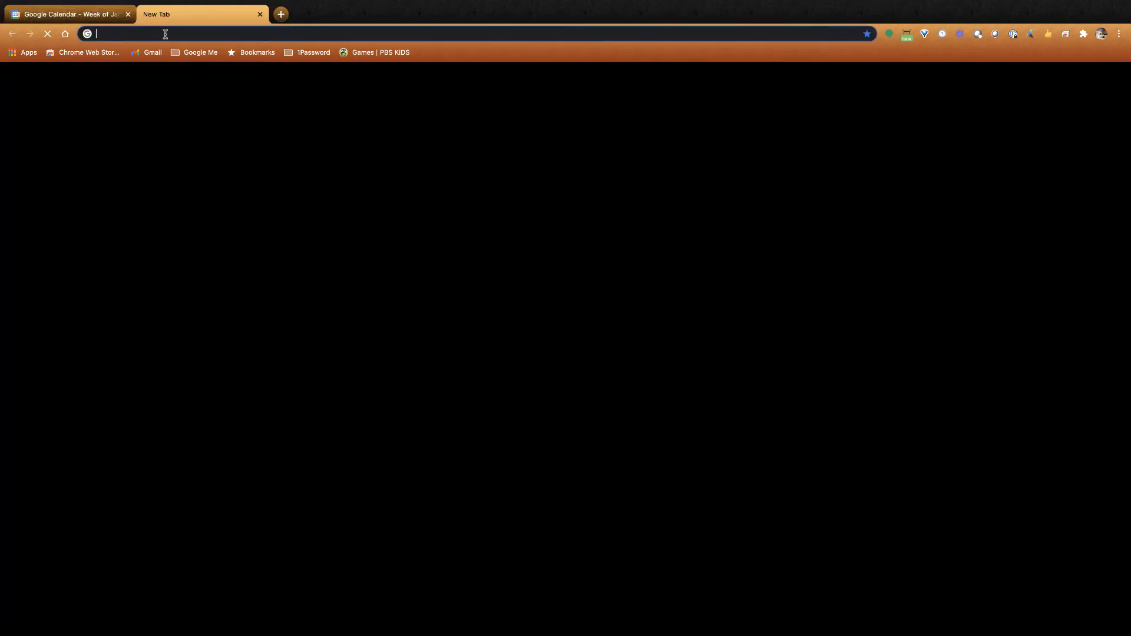
key("ctrl+v")
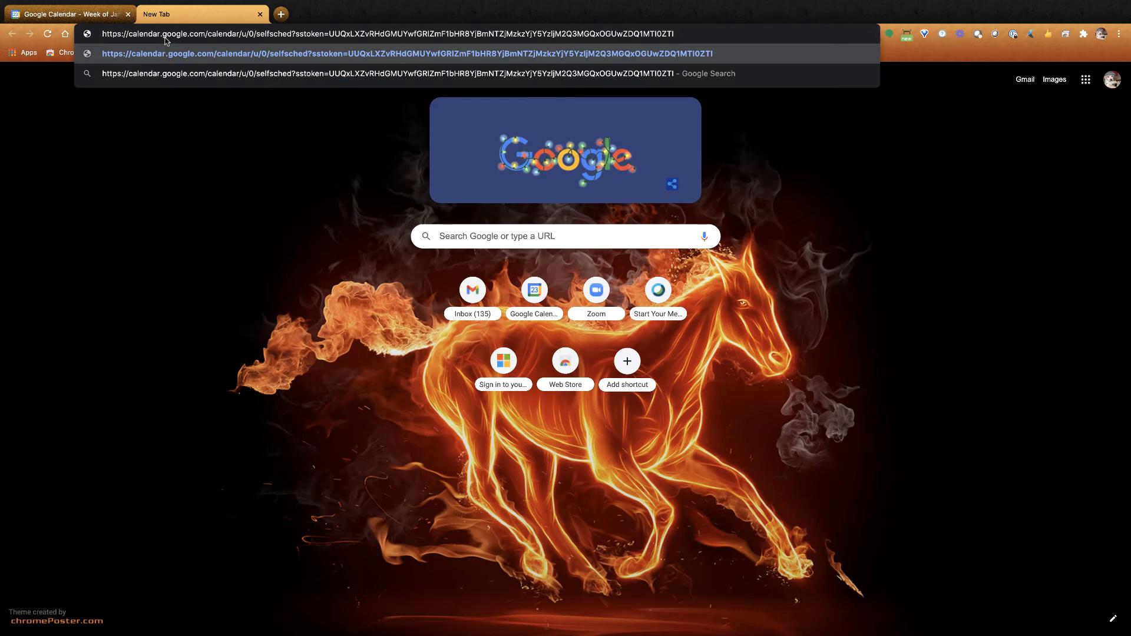
key("Return")
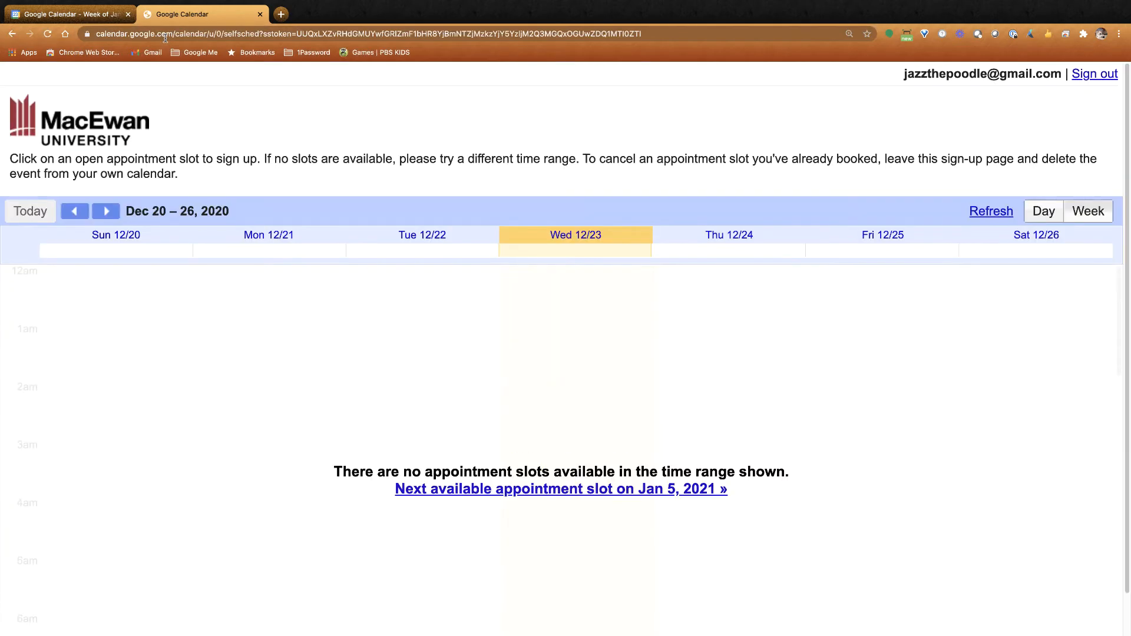
- Book the 10:30am–11:00am slot on Tuesday, January 5, 2021, keeping the prefilled details, and close the confirmation
left_click(105, 212)
left_click(105, 212)
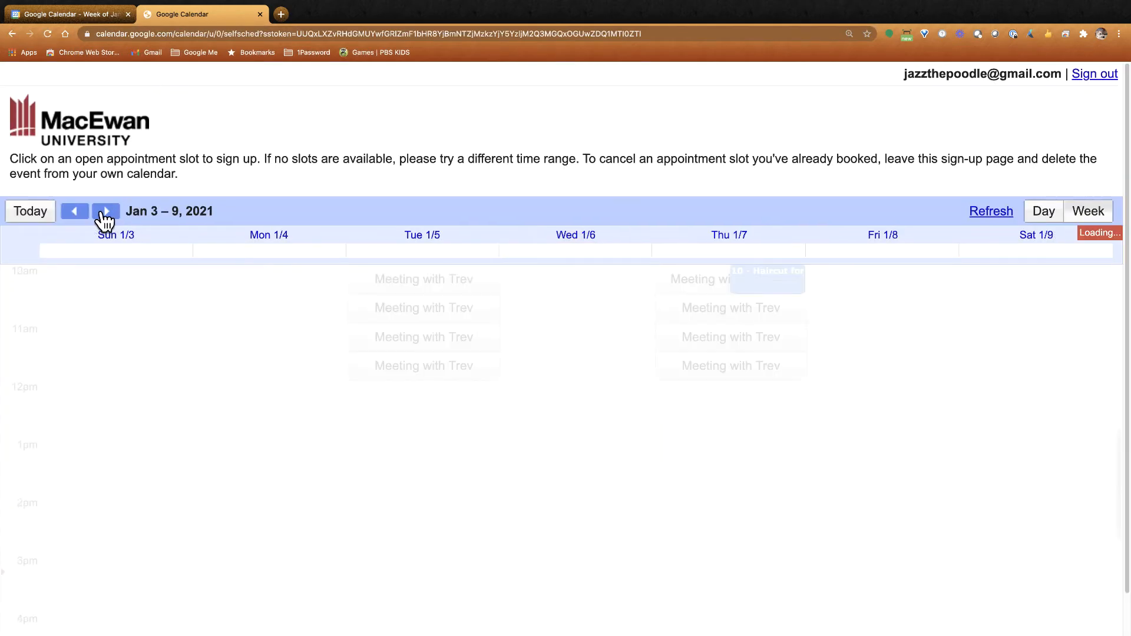
left_click(106, 213)
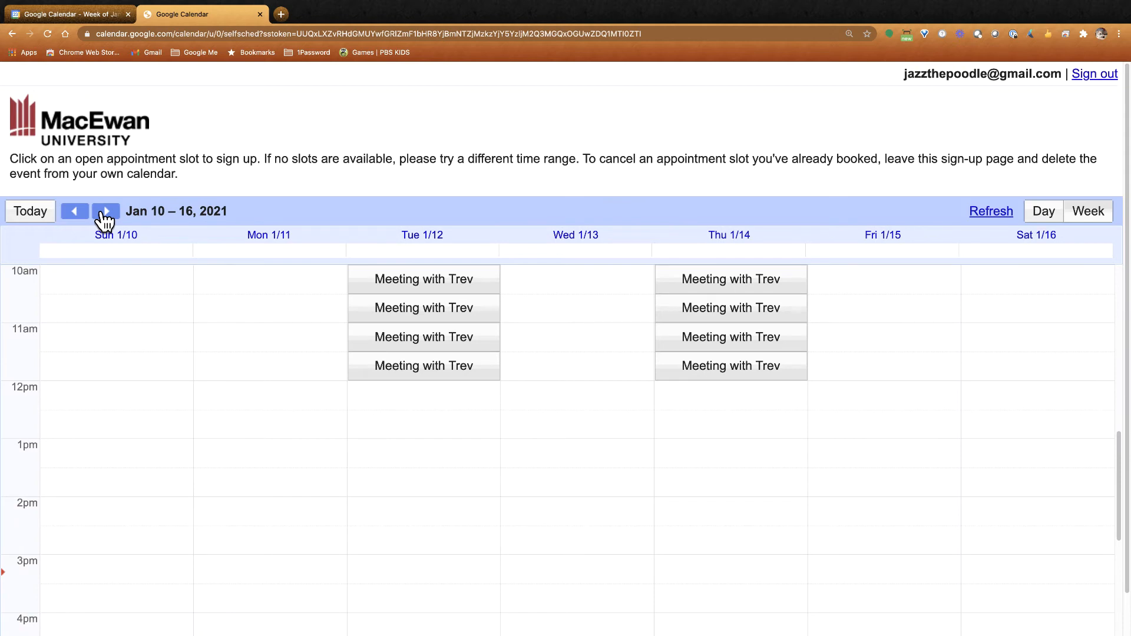
left_click(75, 212)
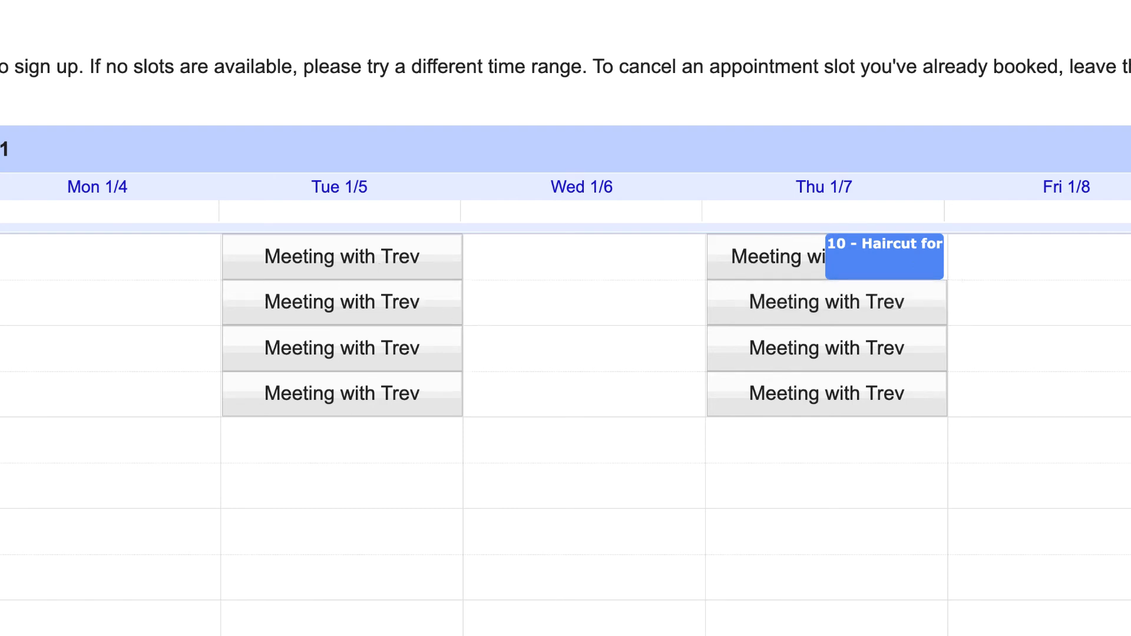
left_click(366, 312)
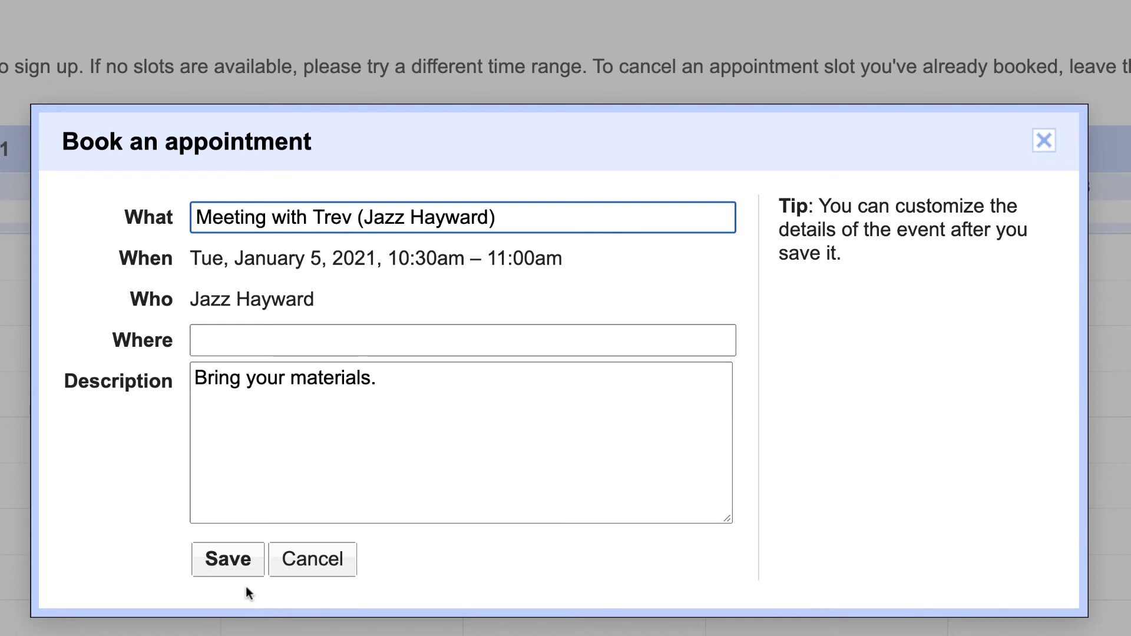
left_click(238, 556)
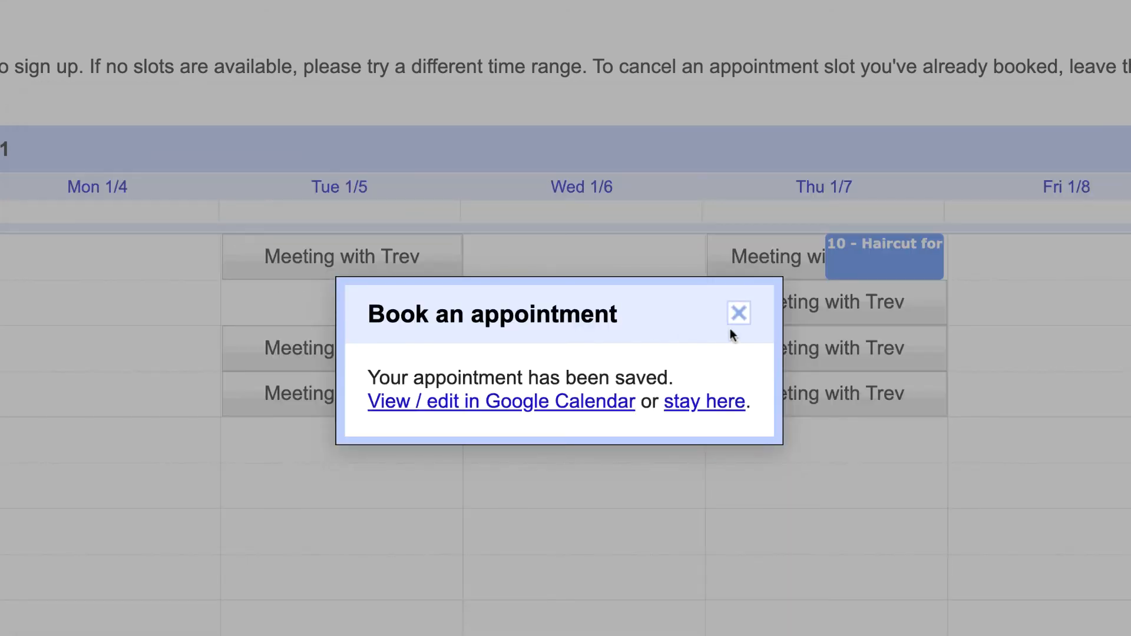
left_click(739, 313)
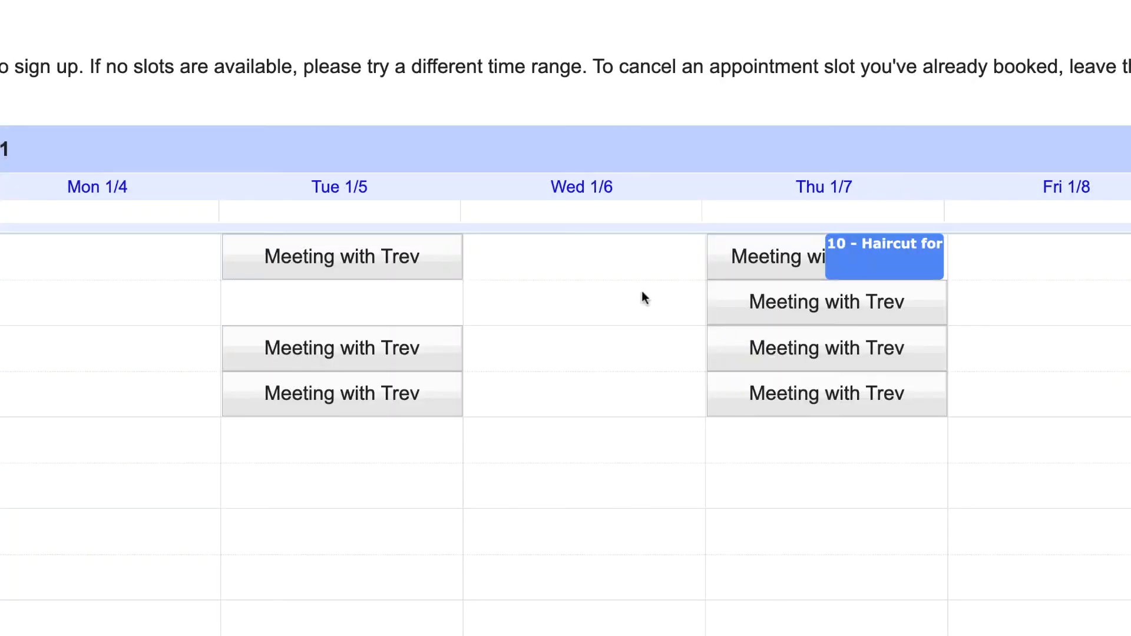
- Check the details of the booked 10:30–11:00am meeting on Tuesday, January 5 in the invitee's calendar and close them
left_click(97, 15)
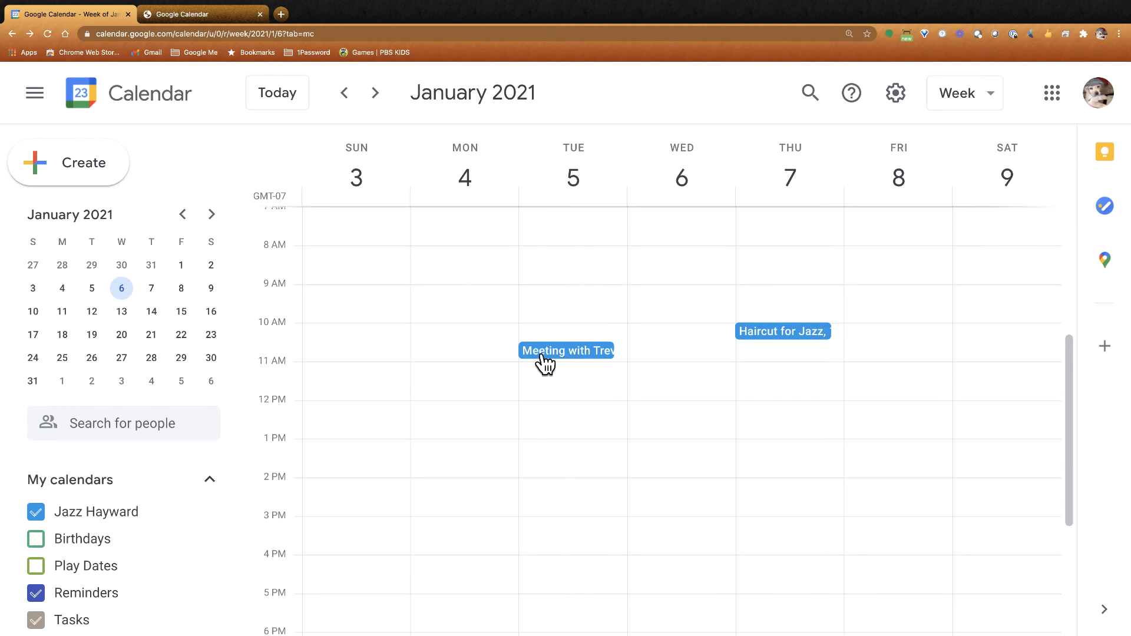
left_click(545, 364)
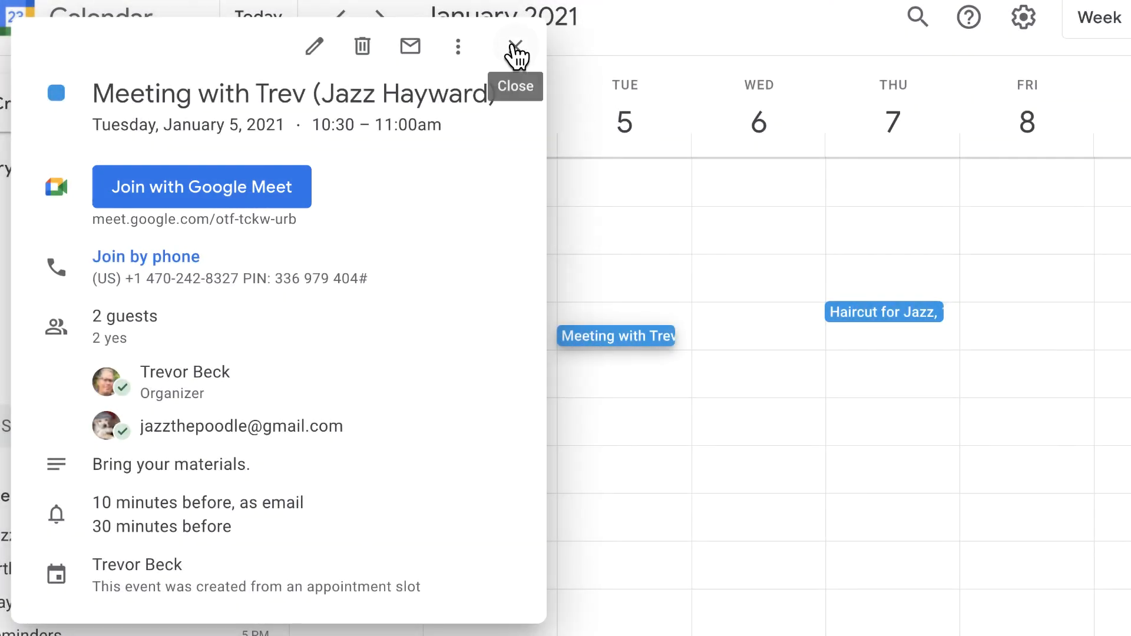
left_click(514, 47)
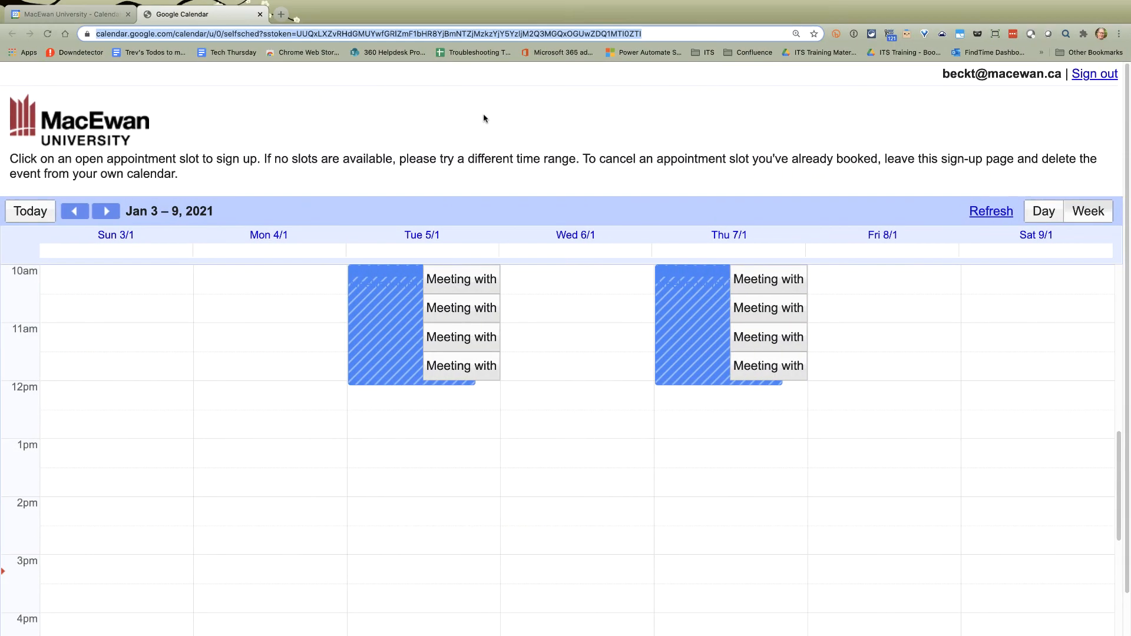
- Return to the organizer's calendar, dismiss the slot block's details, and check the details of the booked January 5 meeting
left_click(80, 15)
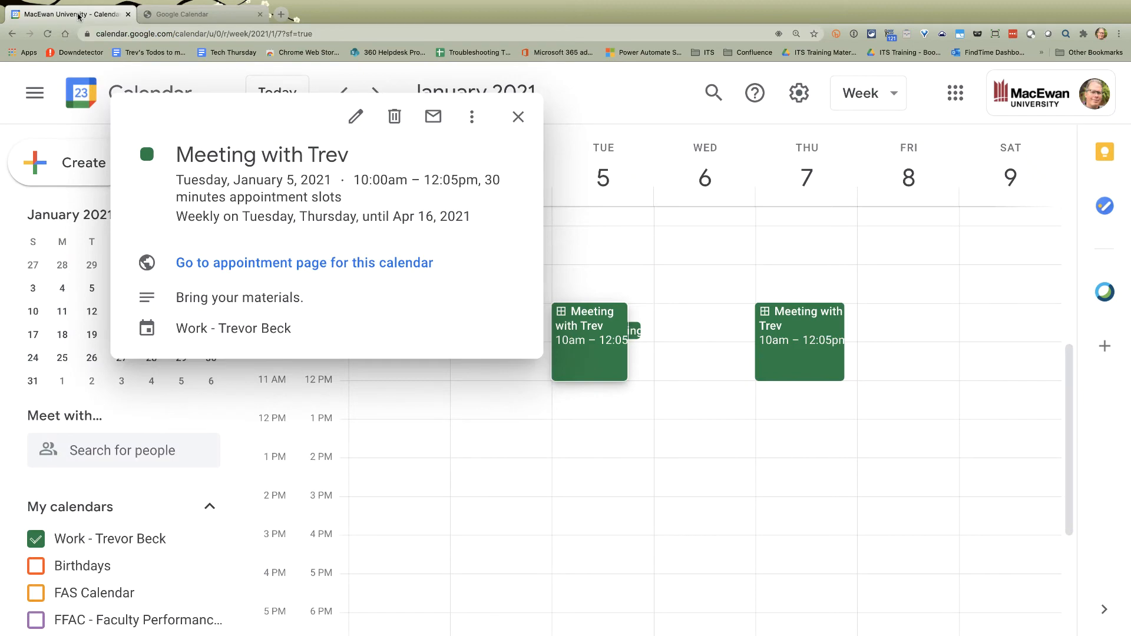
left_click(518, 117)
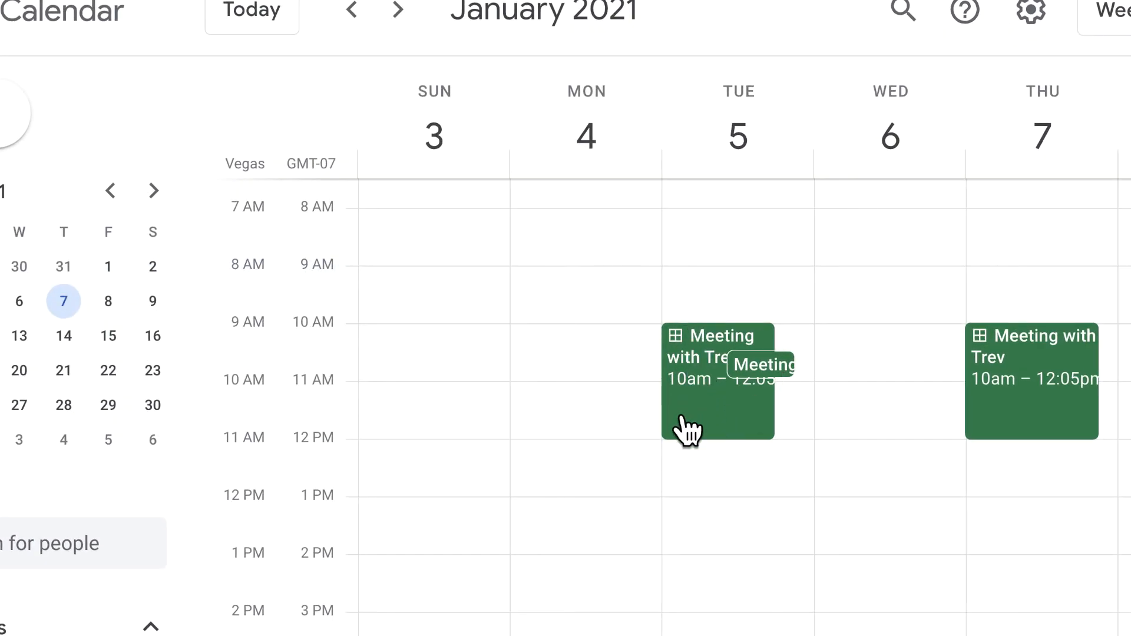
left_click(758, 367)
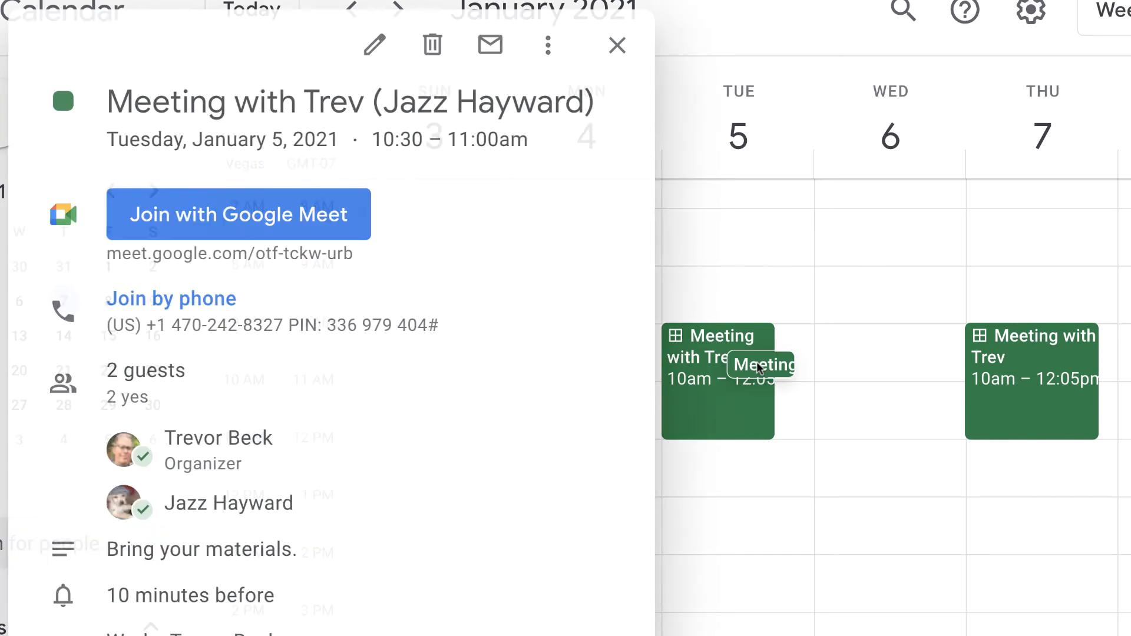
left_click(867, 257)
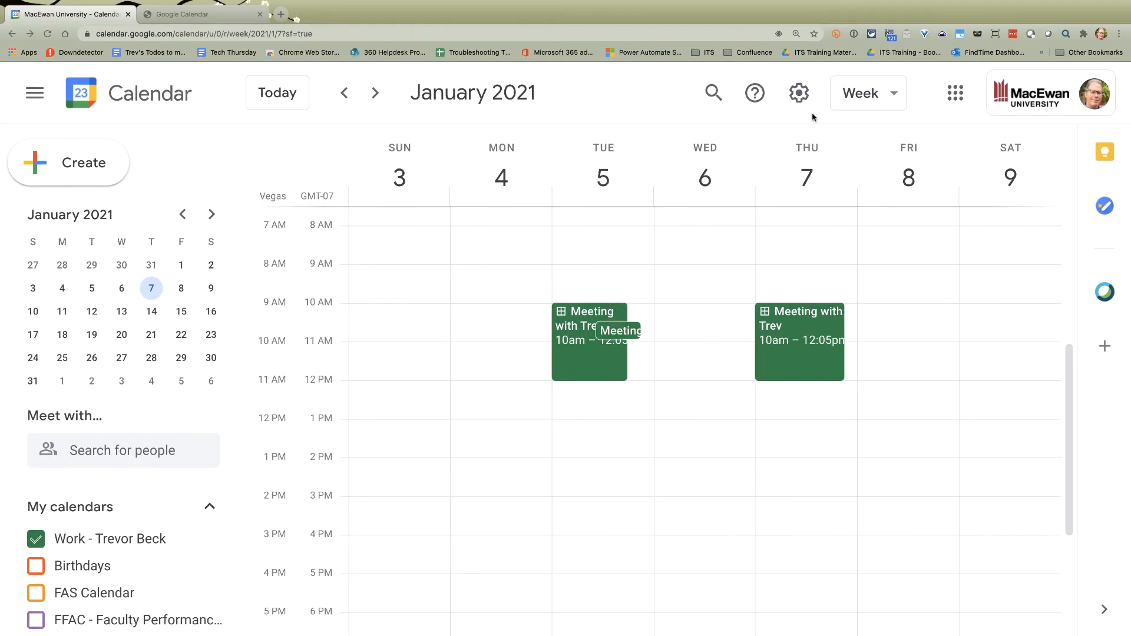
- Display the organizer's calendar in Day view for January 5, 2021
left_click(888, 100)
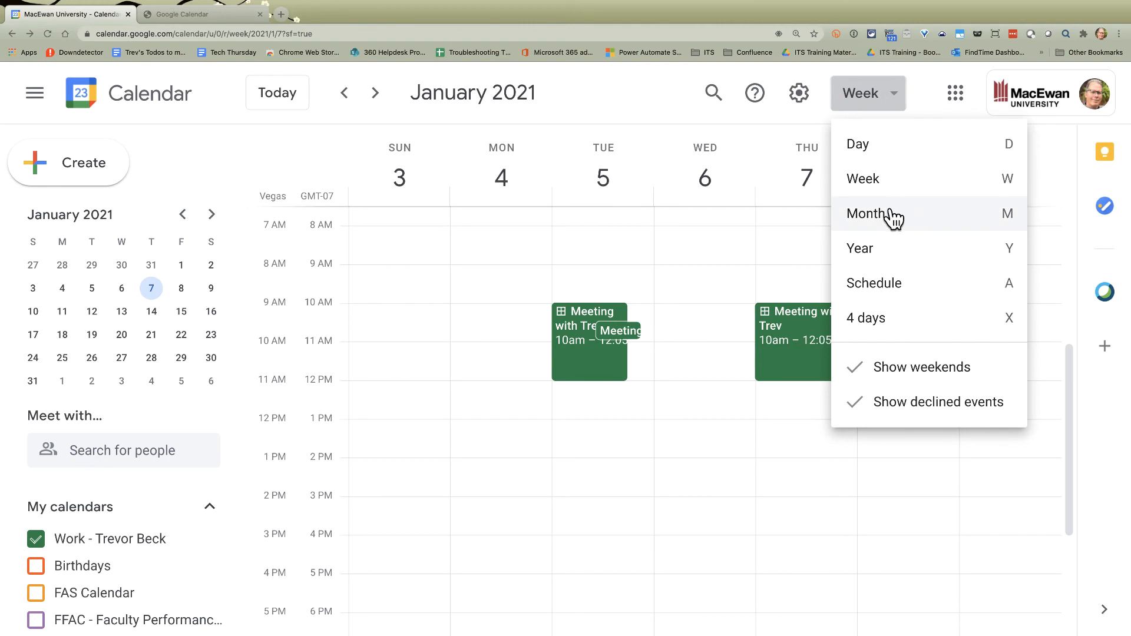
left_click(876, 149)
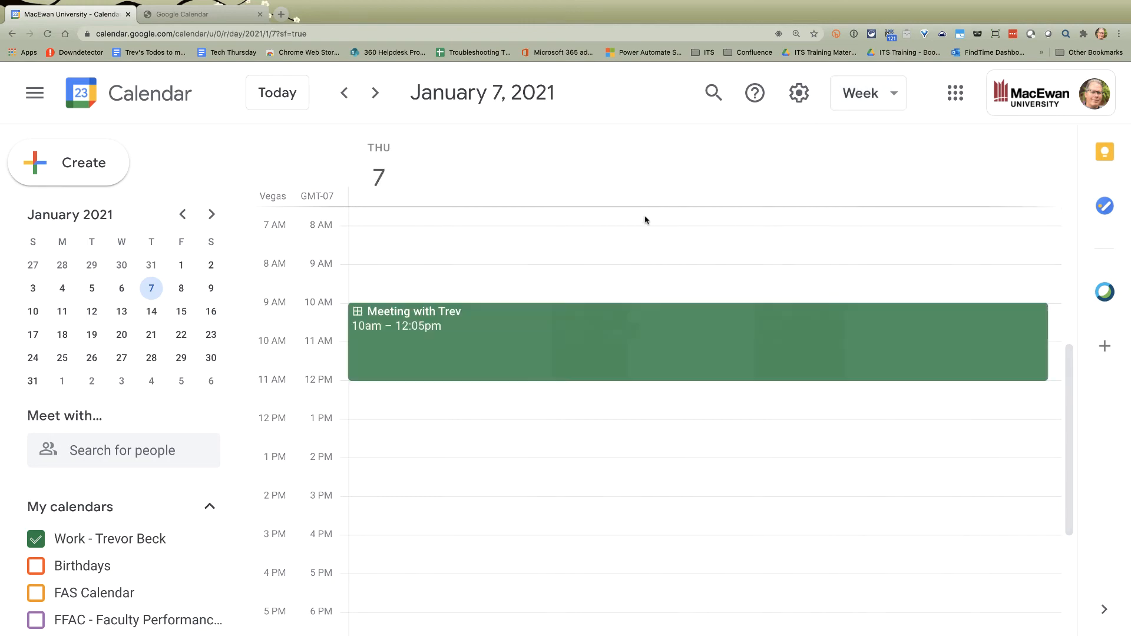
left_click(353, 100)
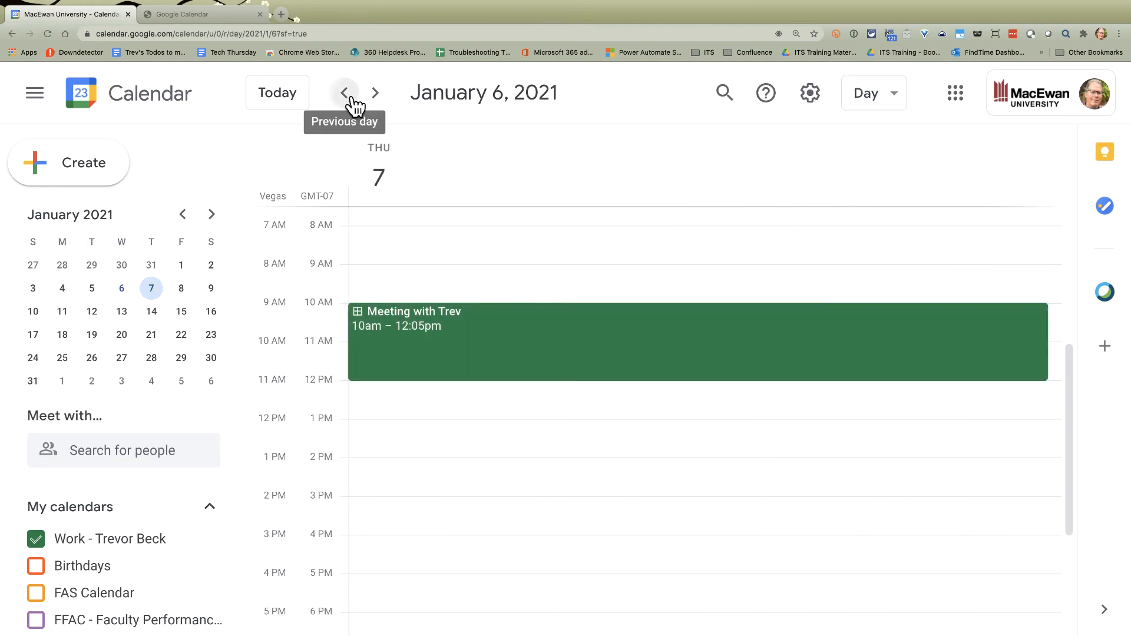
left_click(352, 100)
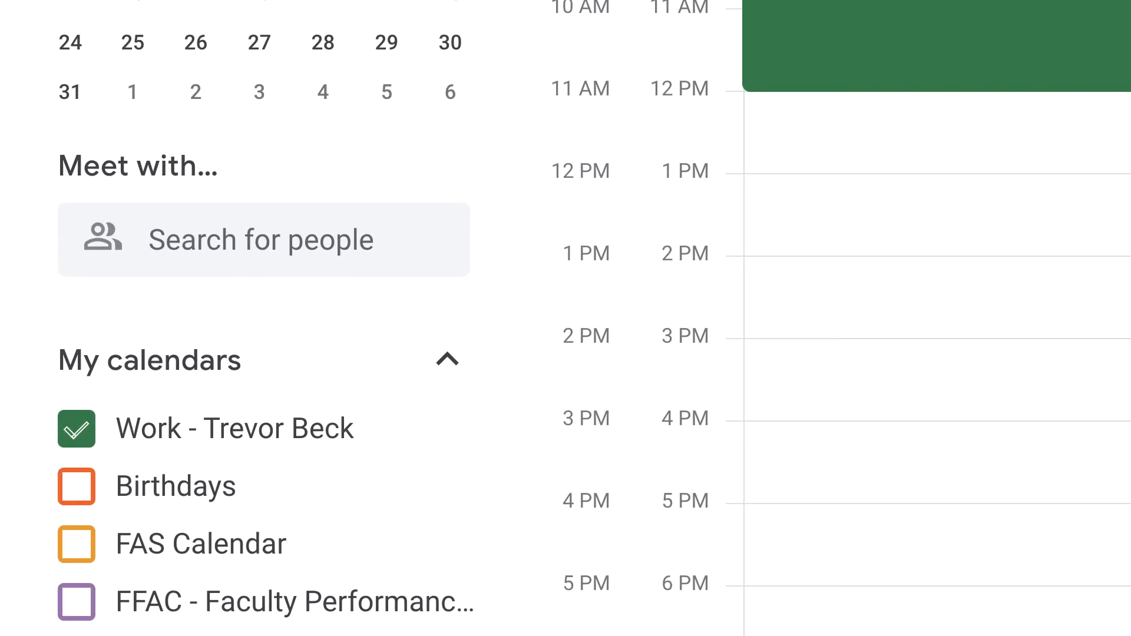
- Open the work calendar's settings and sharing options and review its event, all-day and other notification settings
mouse_move(477, 434)
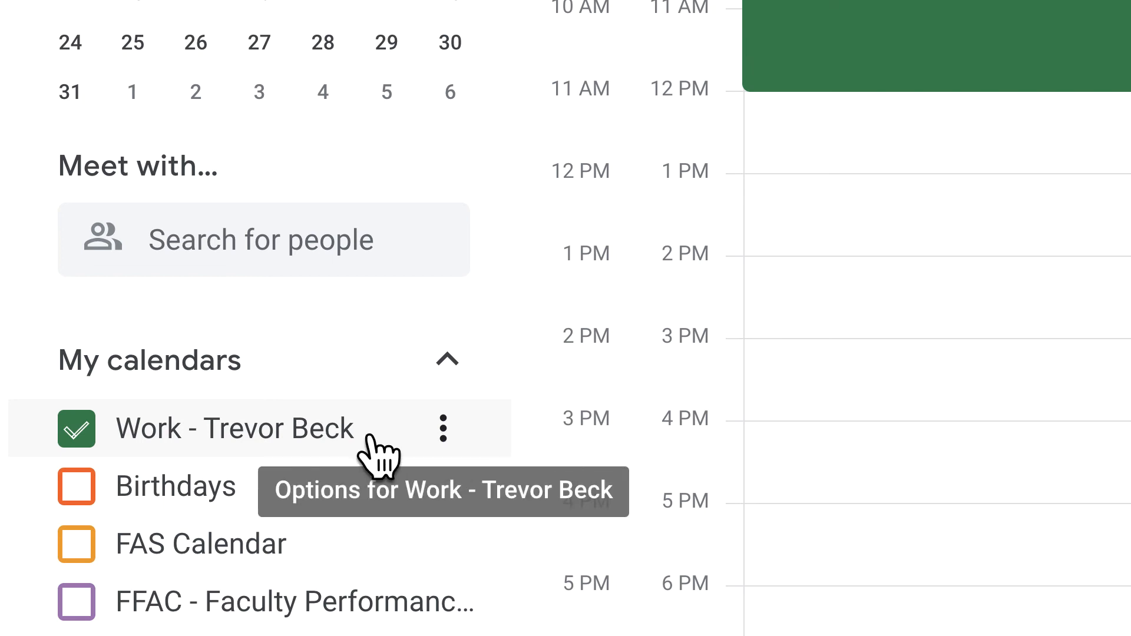
left_click(454, 429)
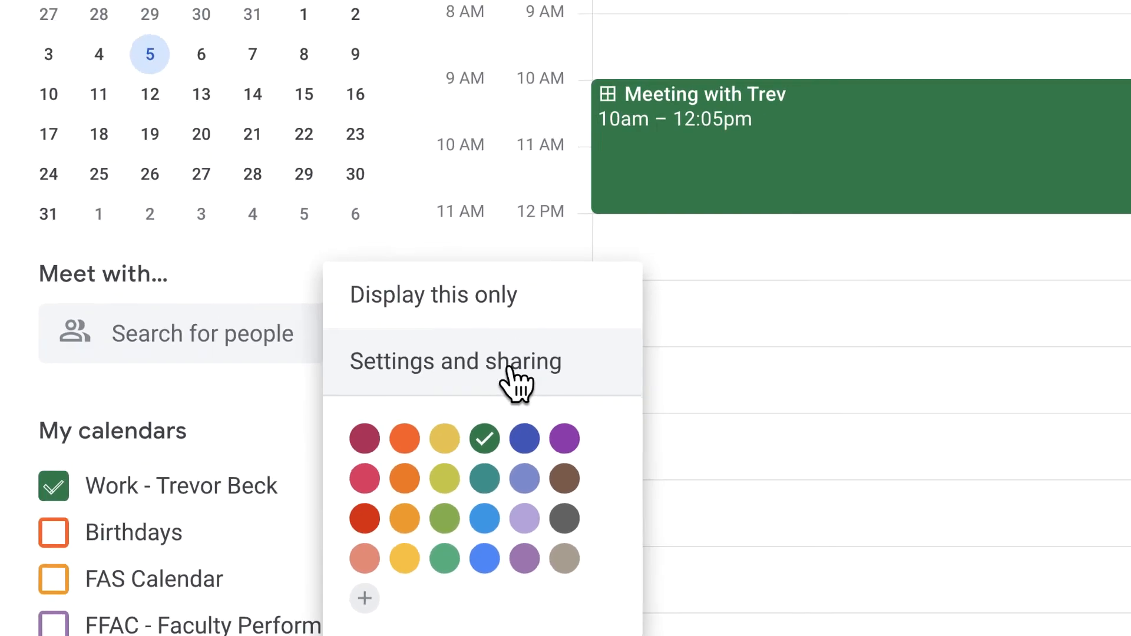
left_click(761, 274)
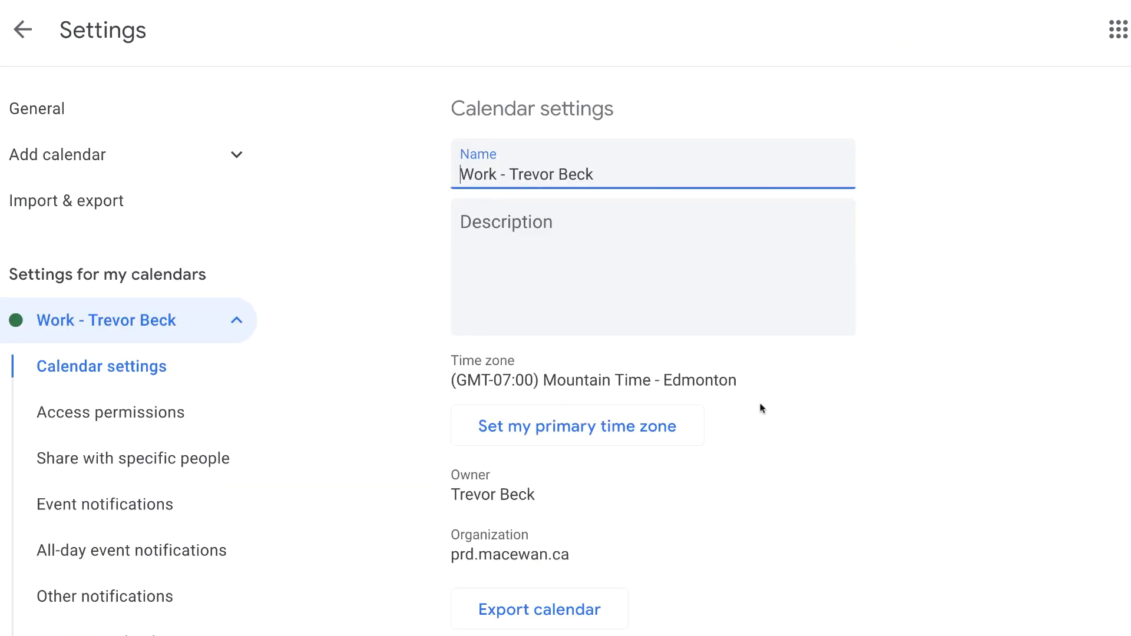
left_click(80, 516)
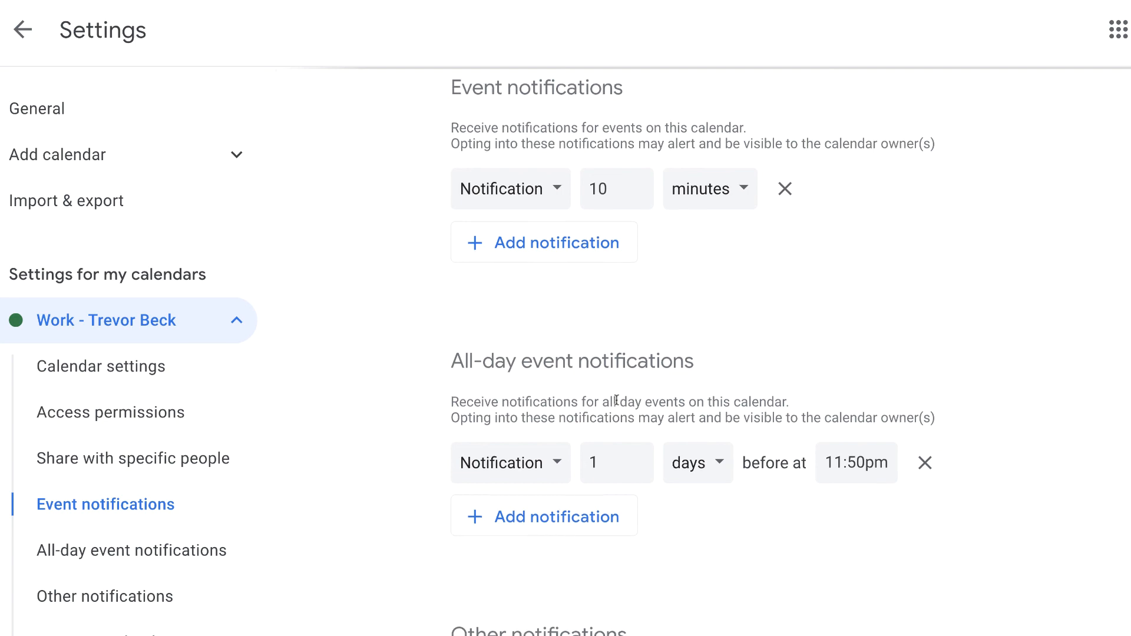
scroll(617, 400, "down", 6)
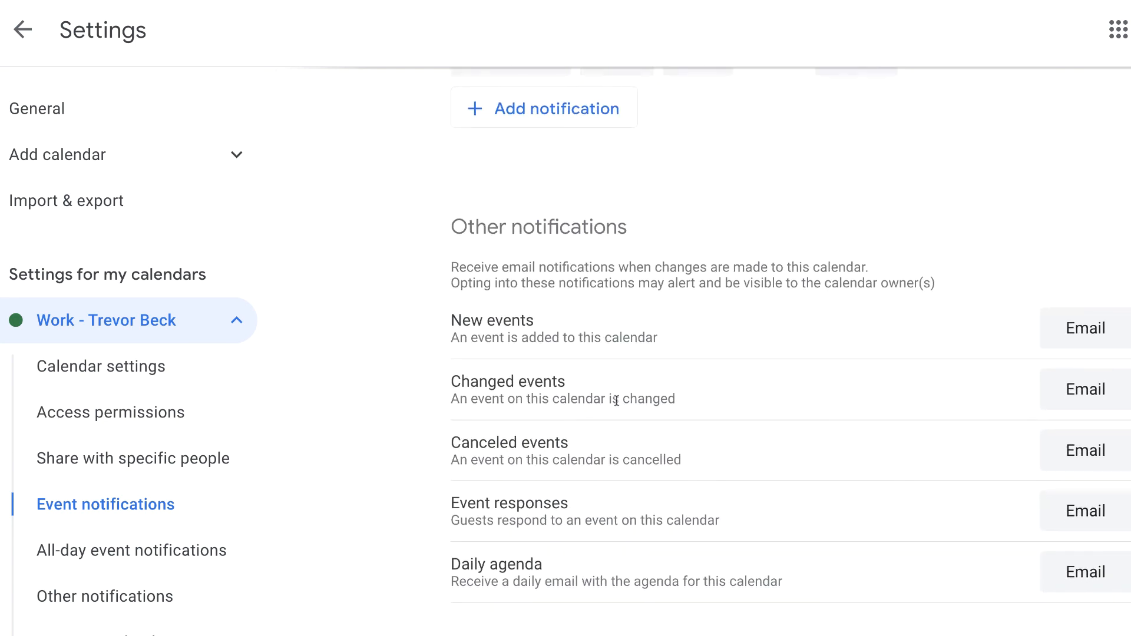
scroll(616, 401, "down", 1)
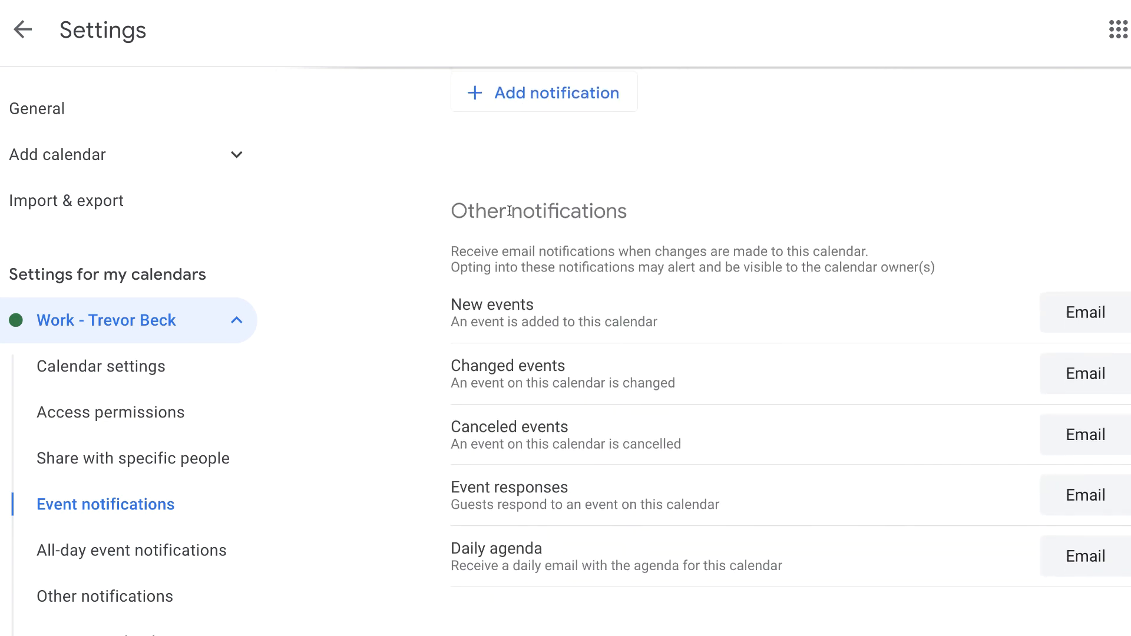